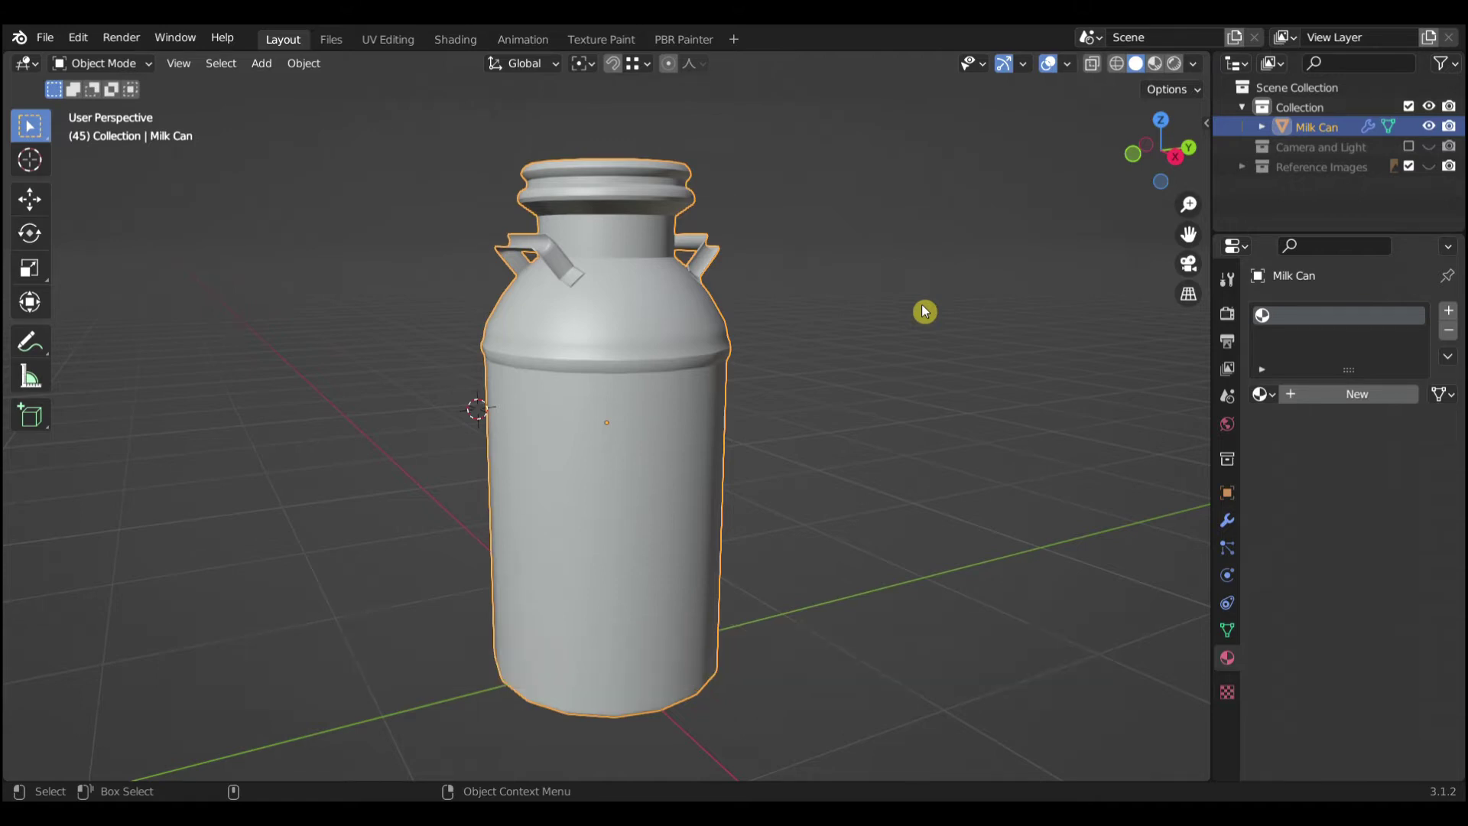
- In the PBR Painter workspace, create a new Milk Can material and set it up for PBR Painter without a backup
left_click(706, 42)
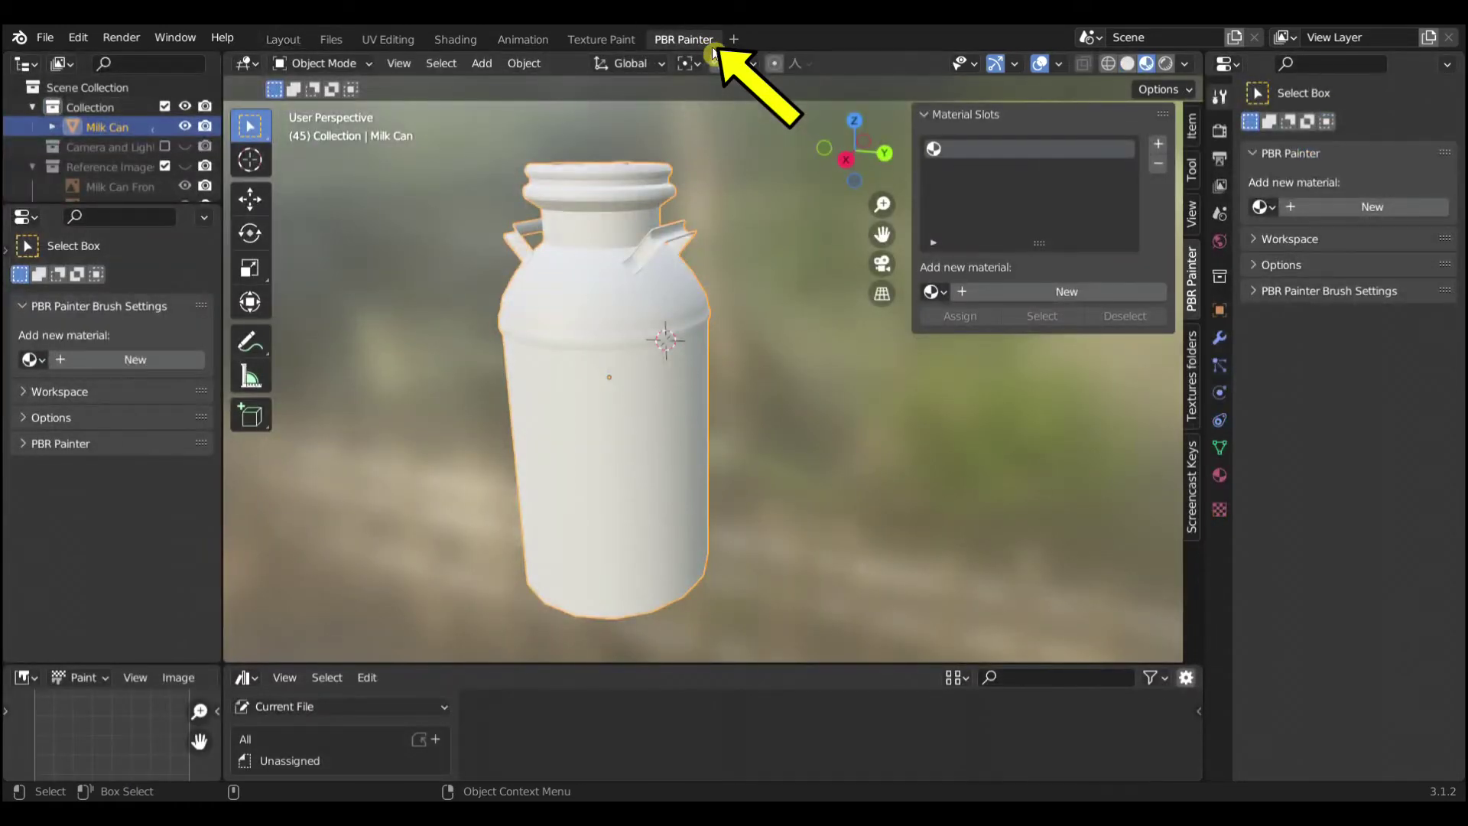
left_click(1005, 299)
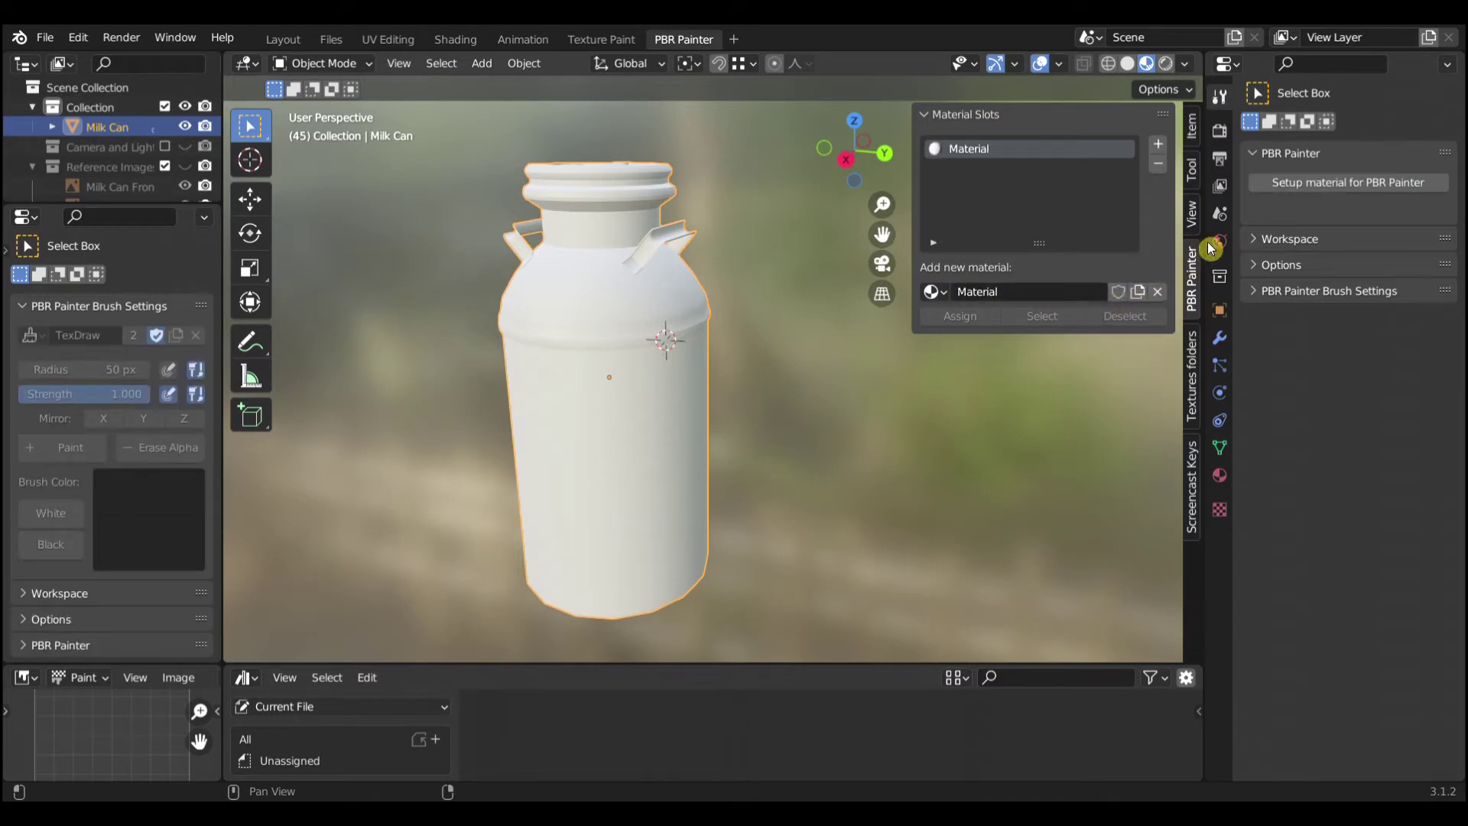
left_click(1271, 192)
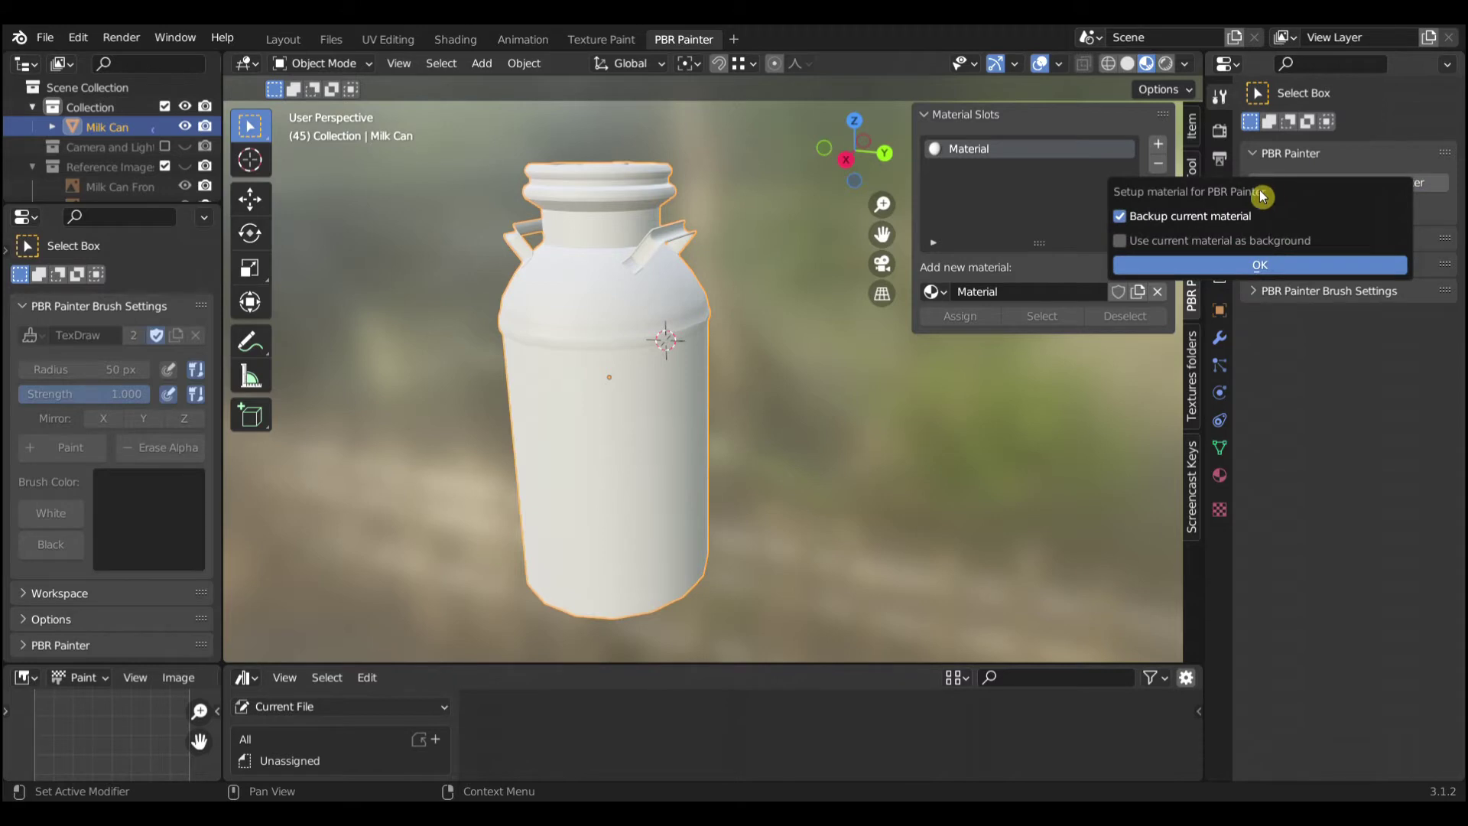
left_click(1132, 223)
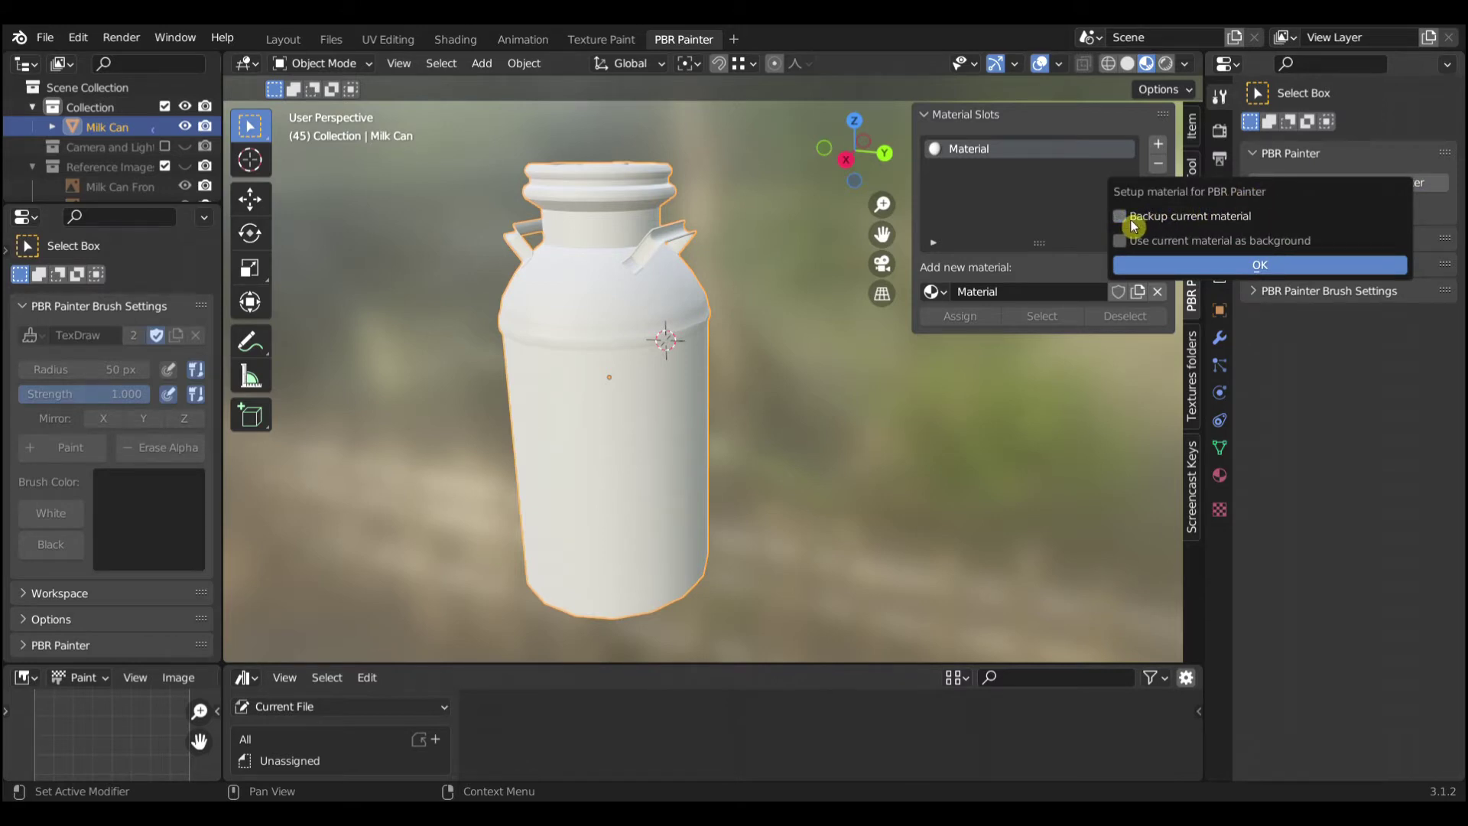
left_click(1214, 272)
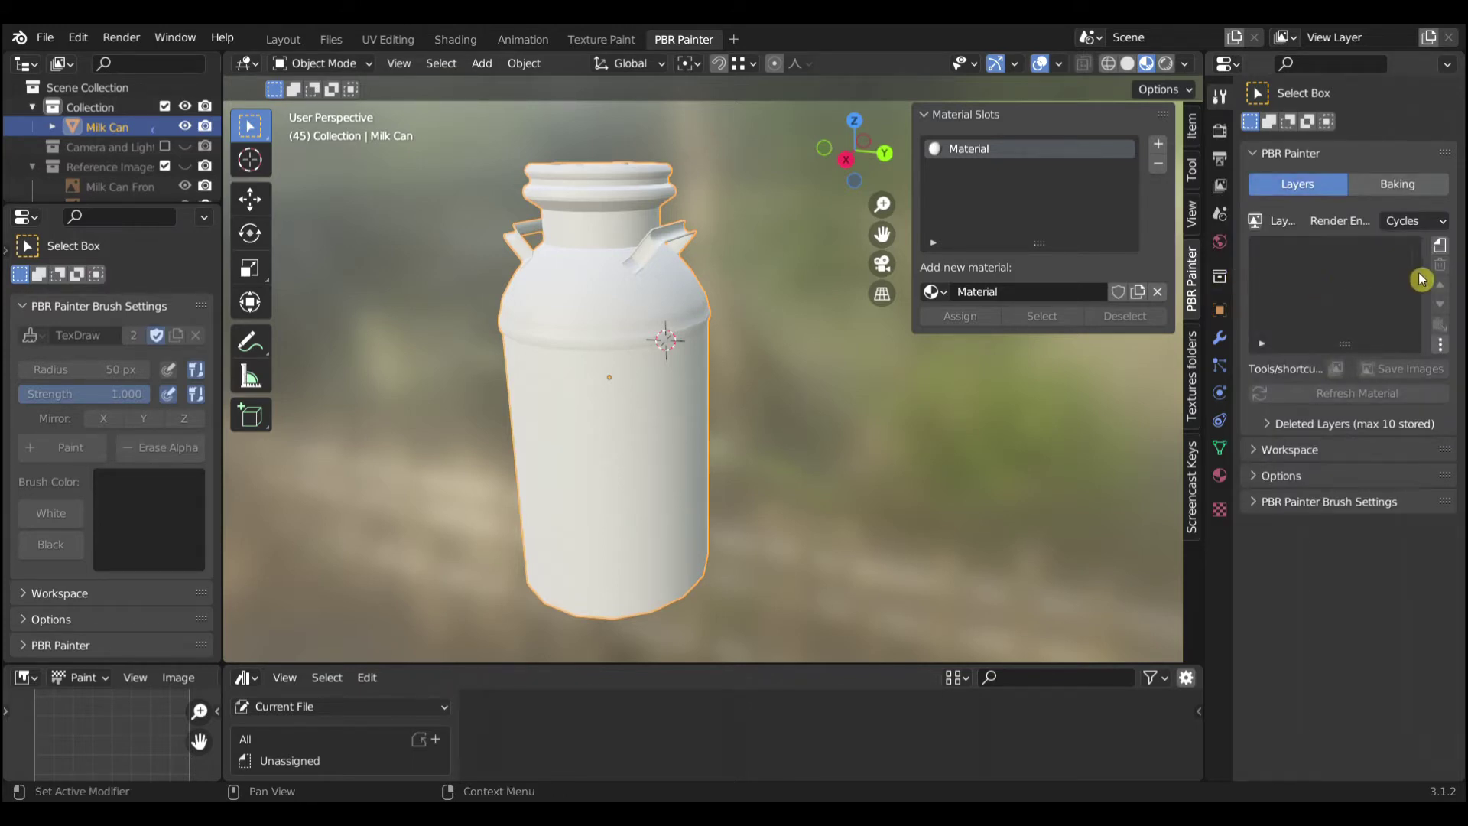
- Add a Standard-type layer called New Layer, set to Filled
left_click(1447, 255)
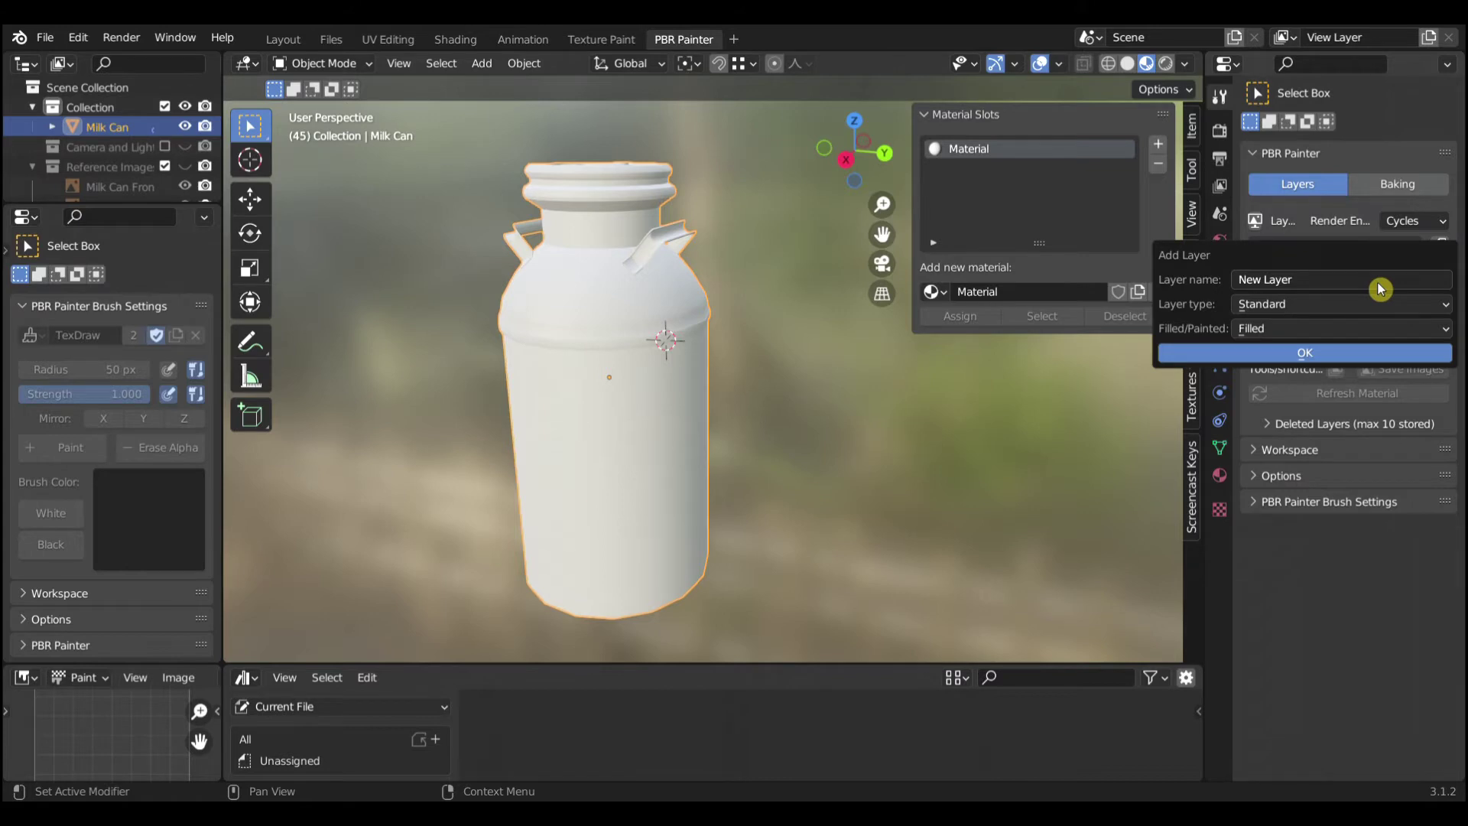
left_click(1274, 330)
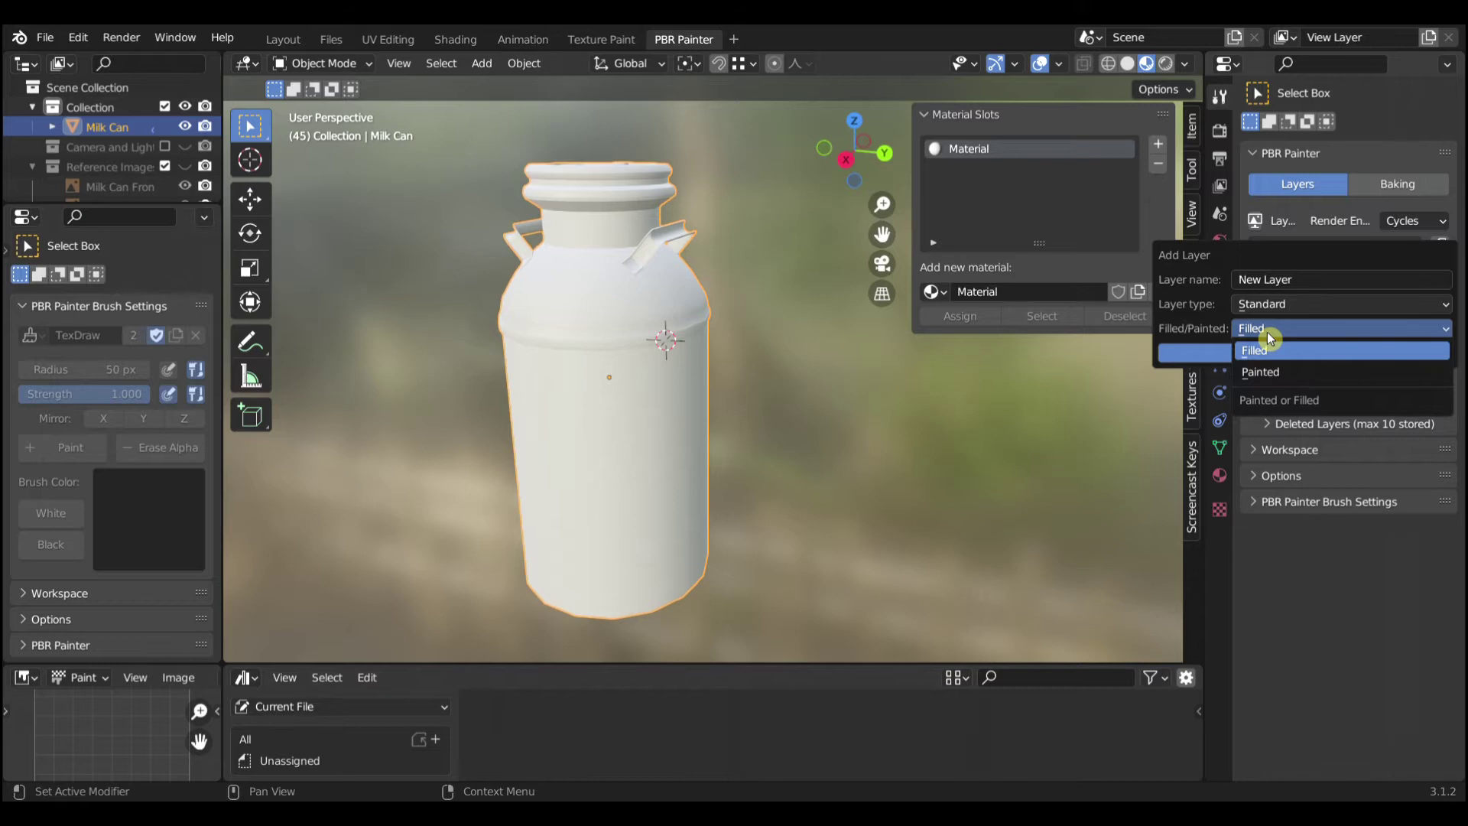
left_click(1268, 332)
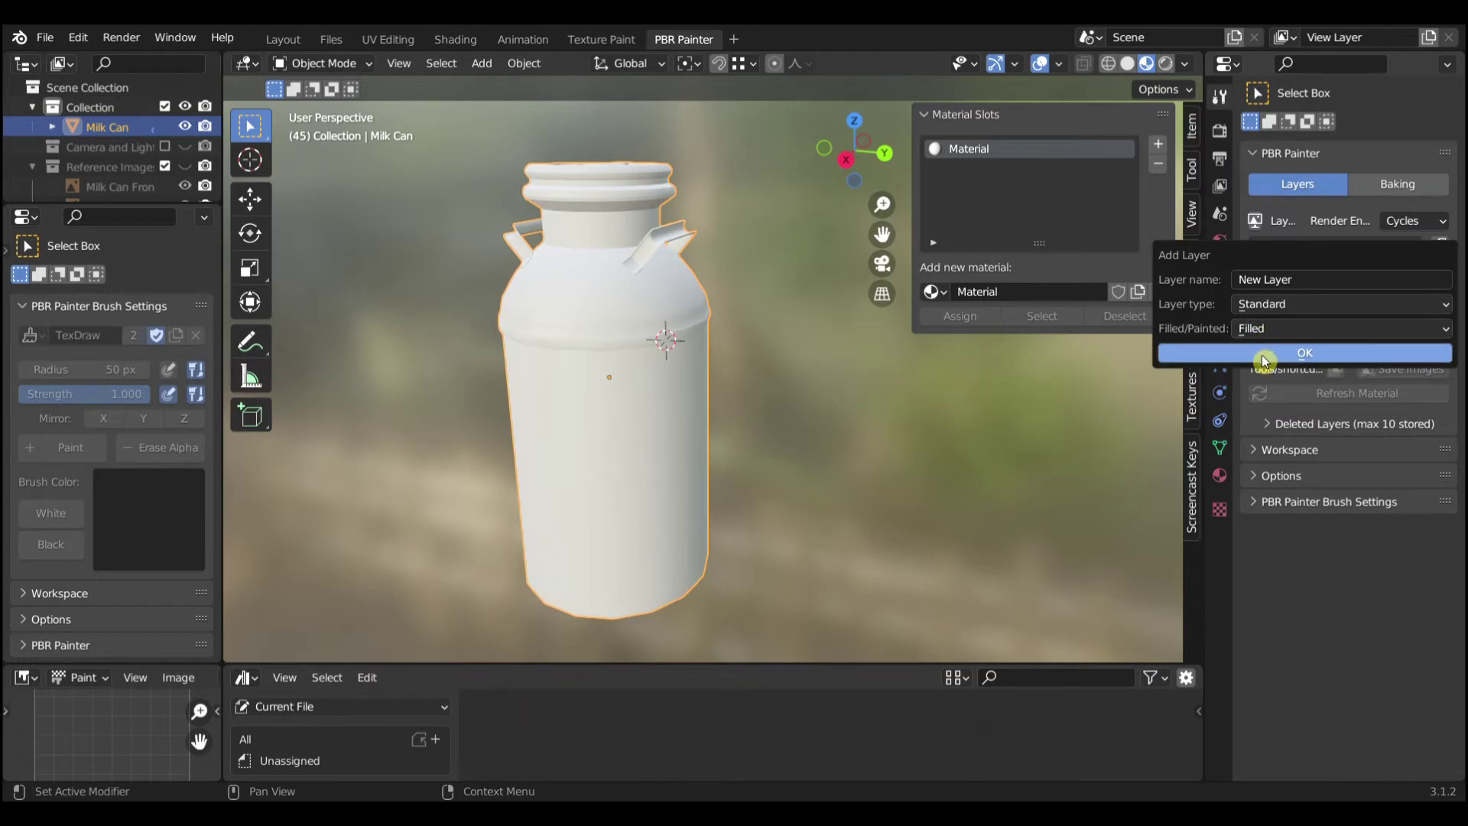
left_click(1264, 355)
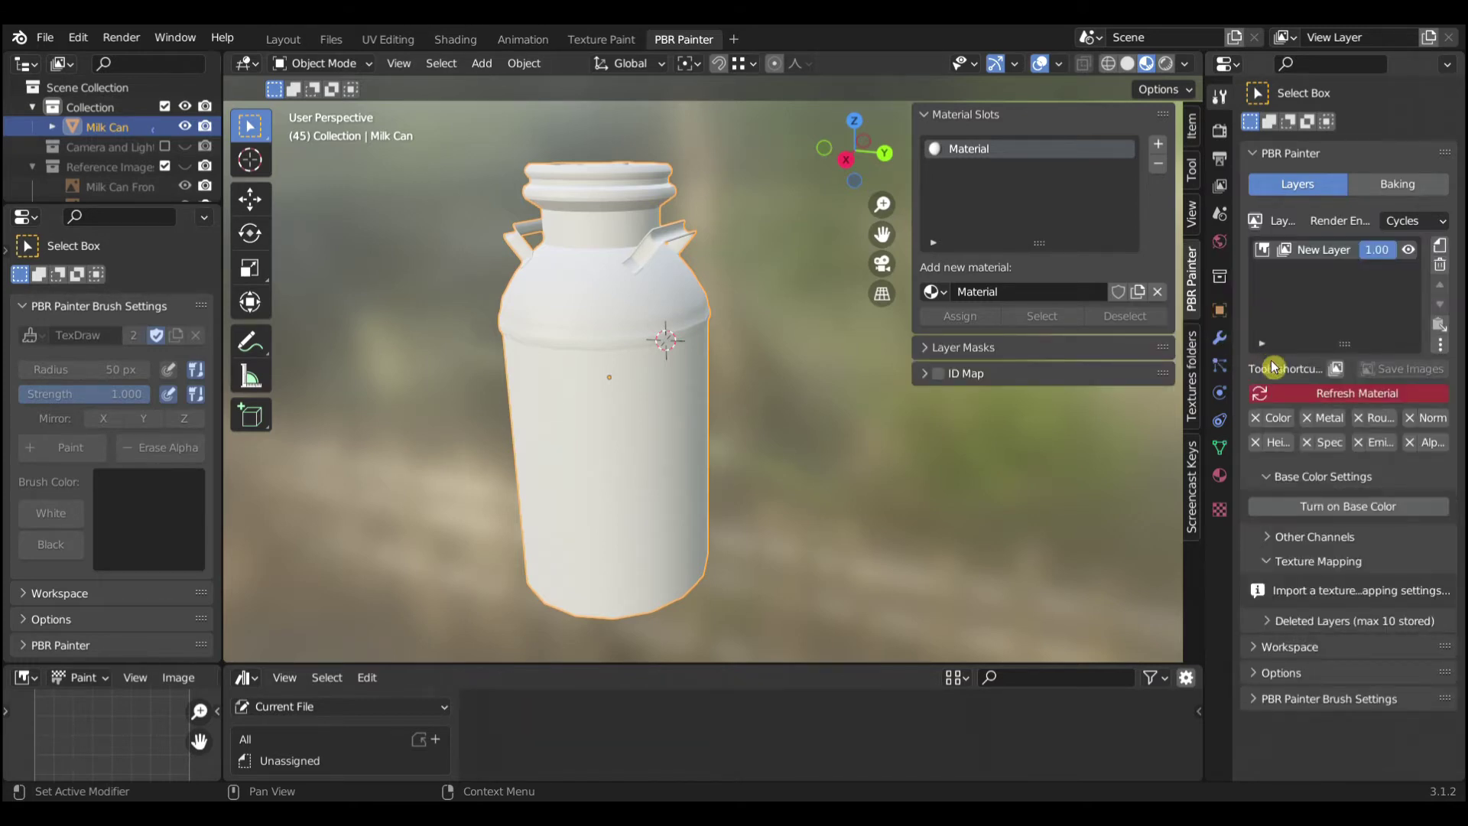
- Import the Metal024 Color, Metalness, NormalGL and Roughness PNGs into New Layer
left_click(1336, 370)
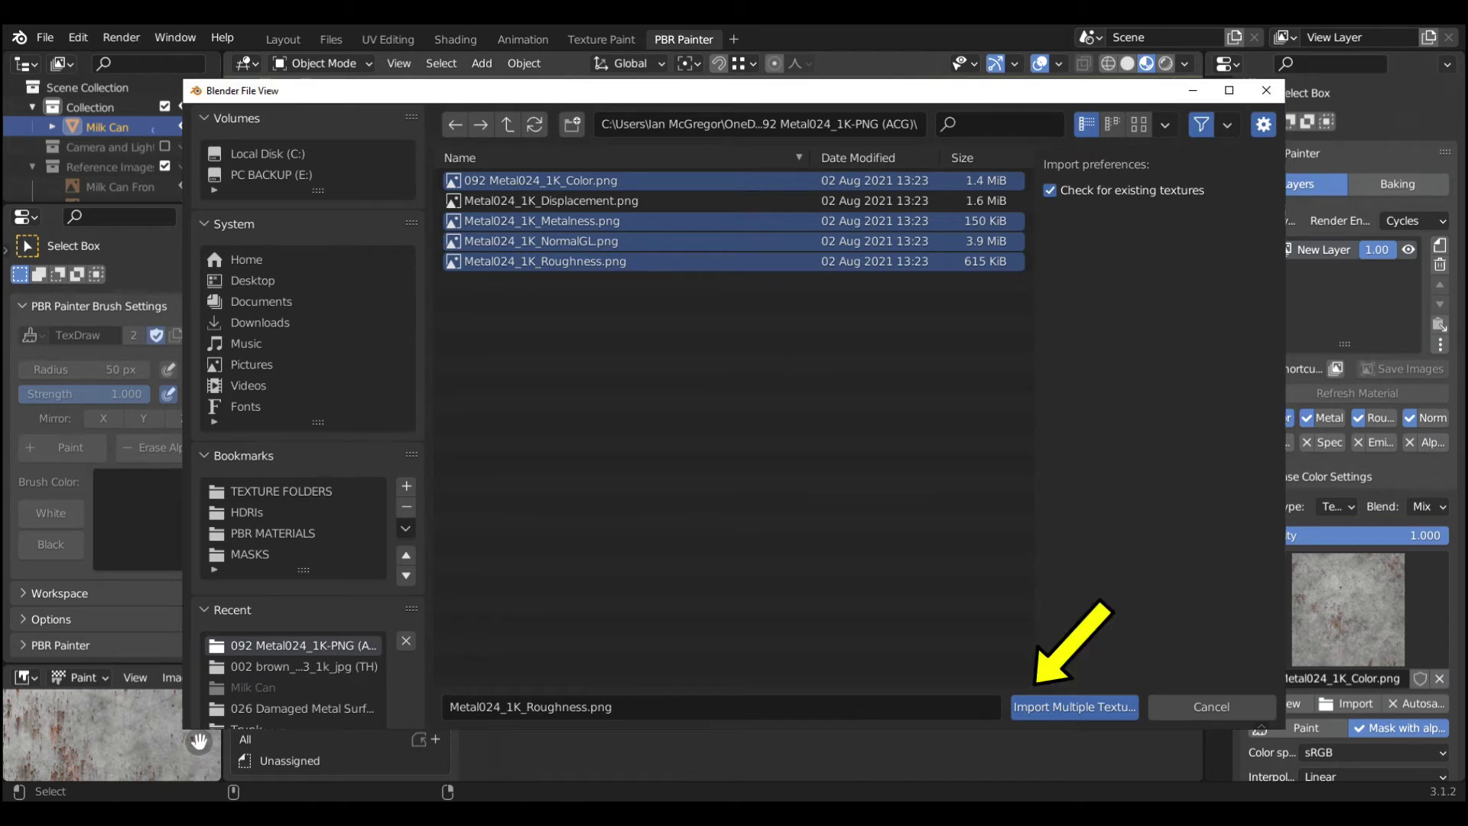
key("Return")
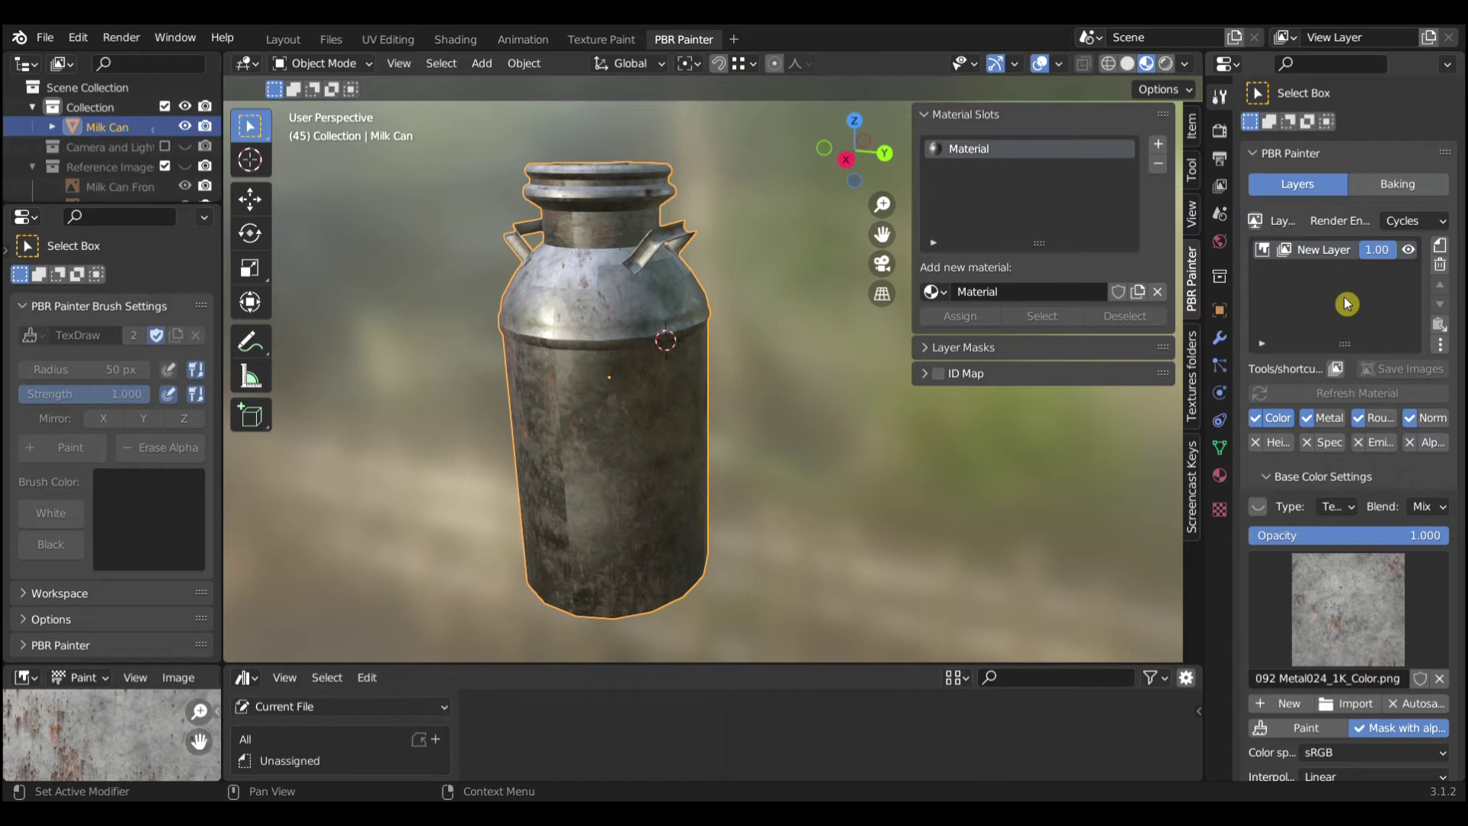
- On the Baking tab, set the 1k (1024 × 1024) resolution and enable Save textures externally
left_click(1376, 196)
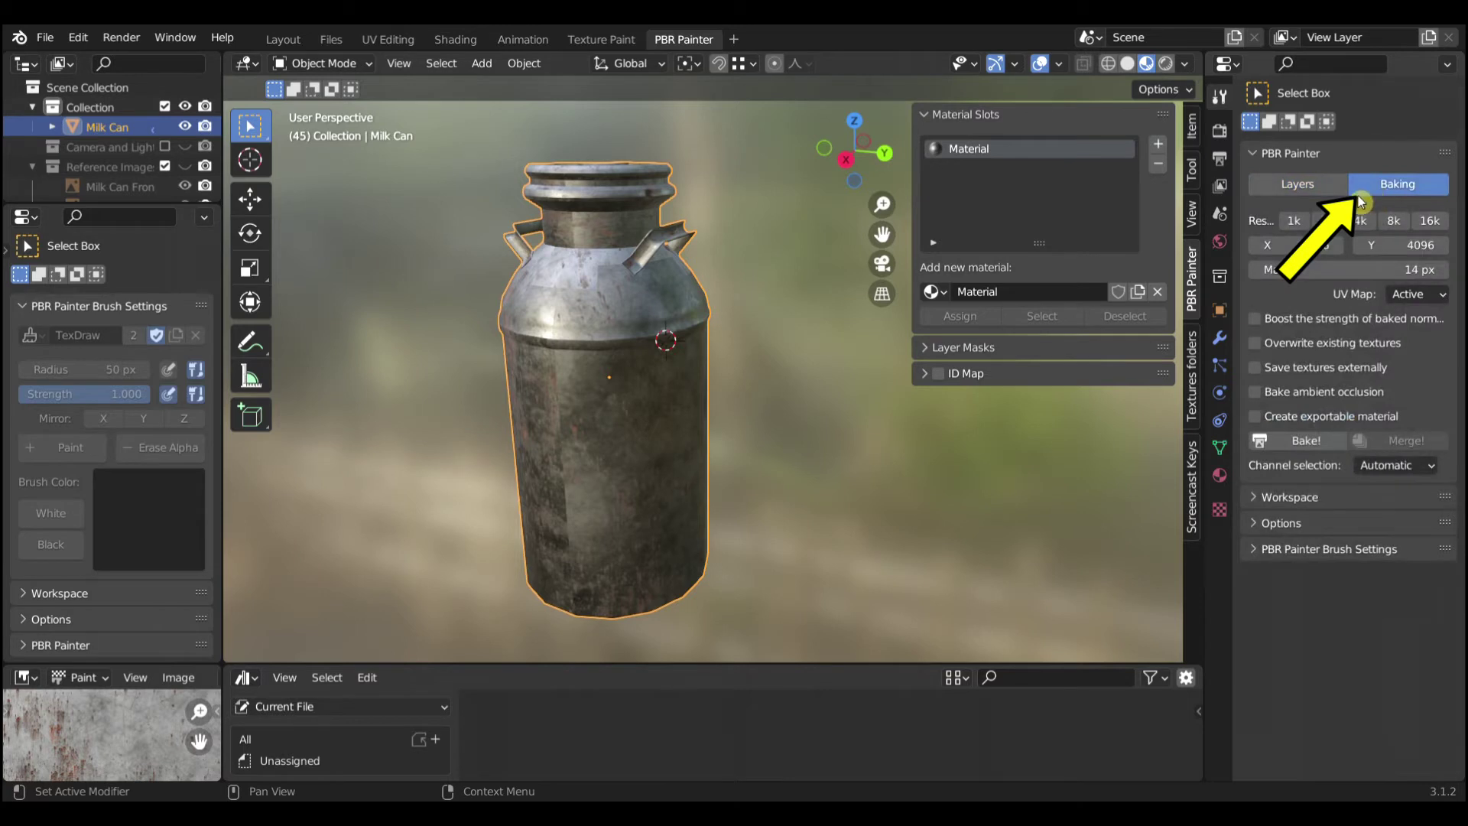
left_click(1303, 228)
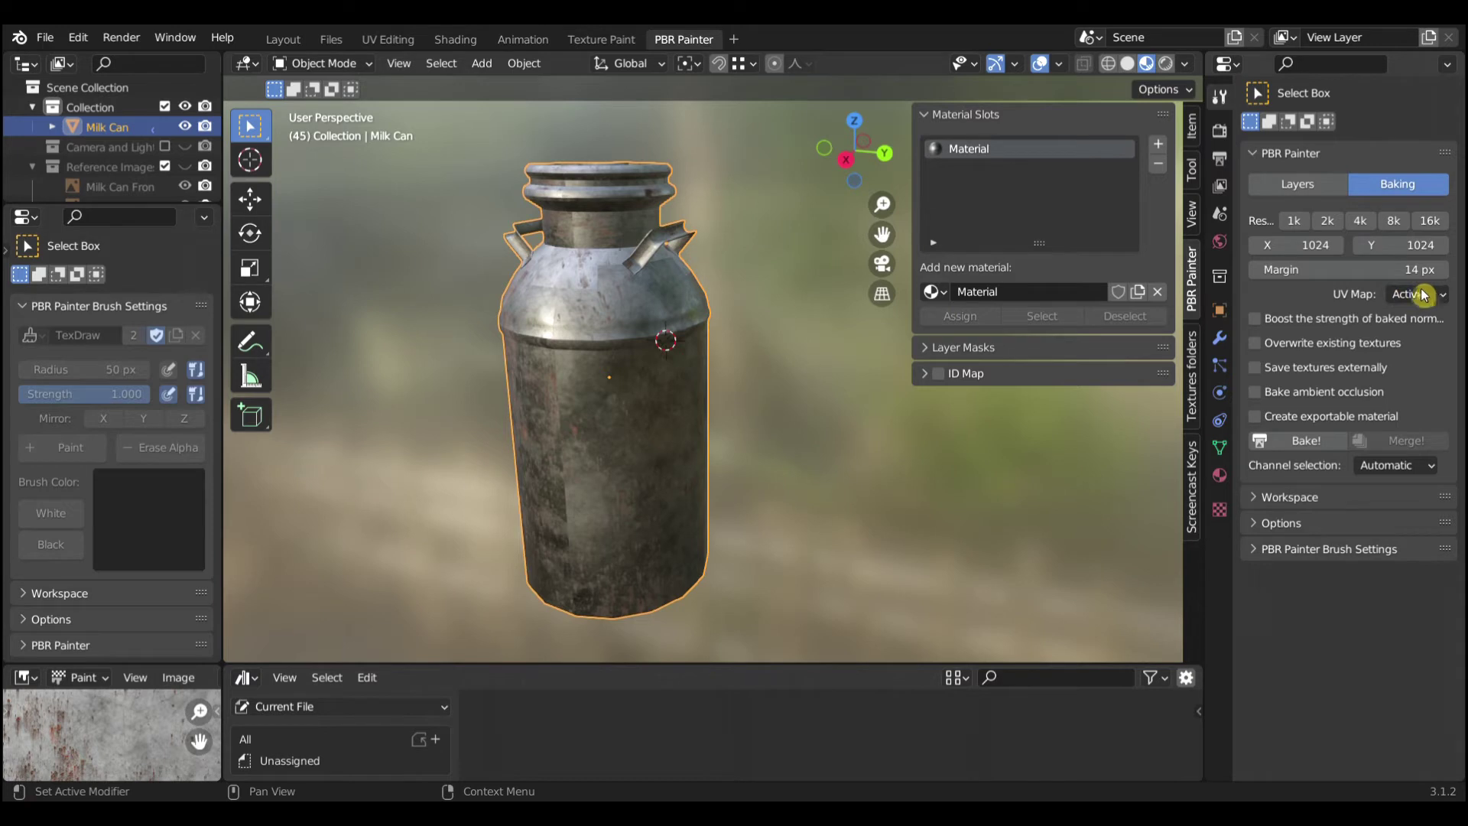
left_click(1263, 372)
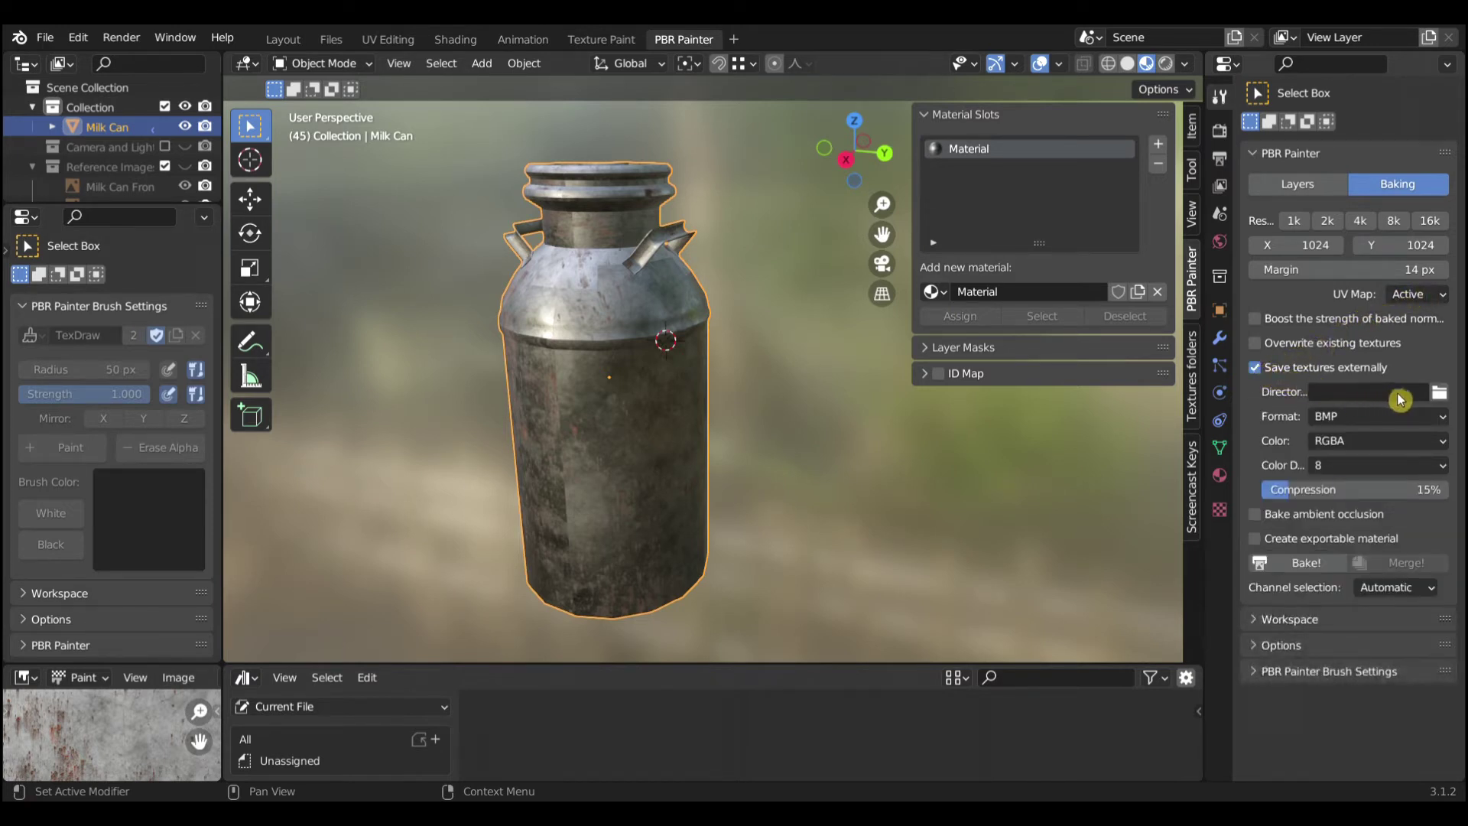
- Set the bake output to the 0 Milk Can folder in PNG format, with Create exportable material on
left_click(1447, 396)
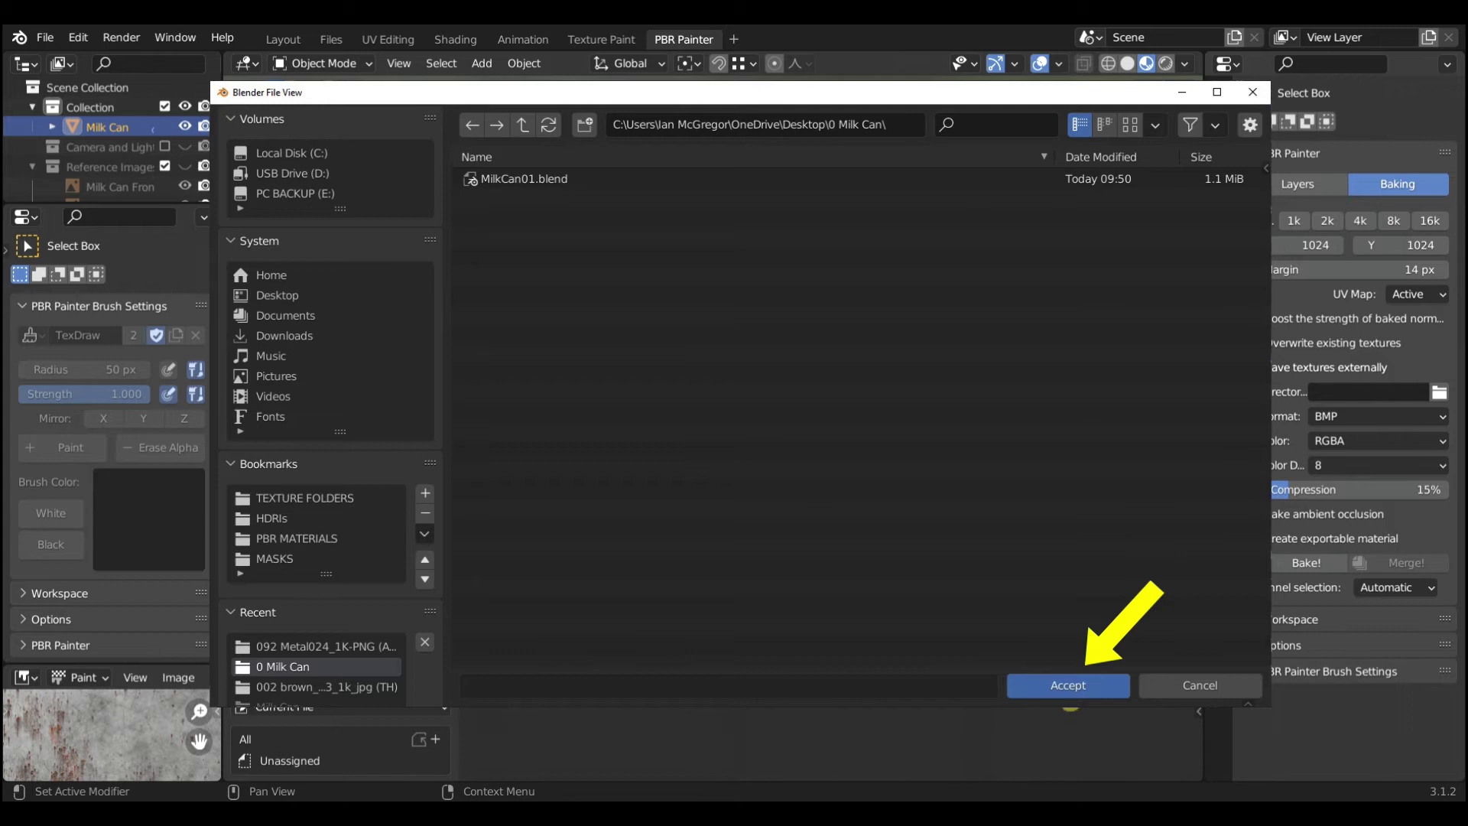
left_click(1067, 684)
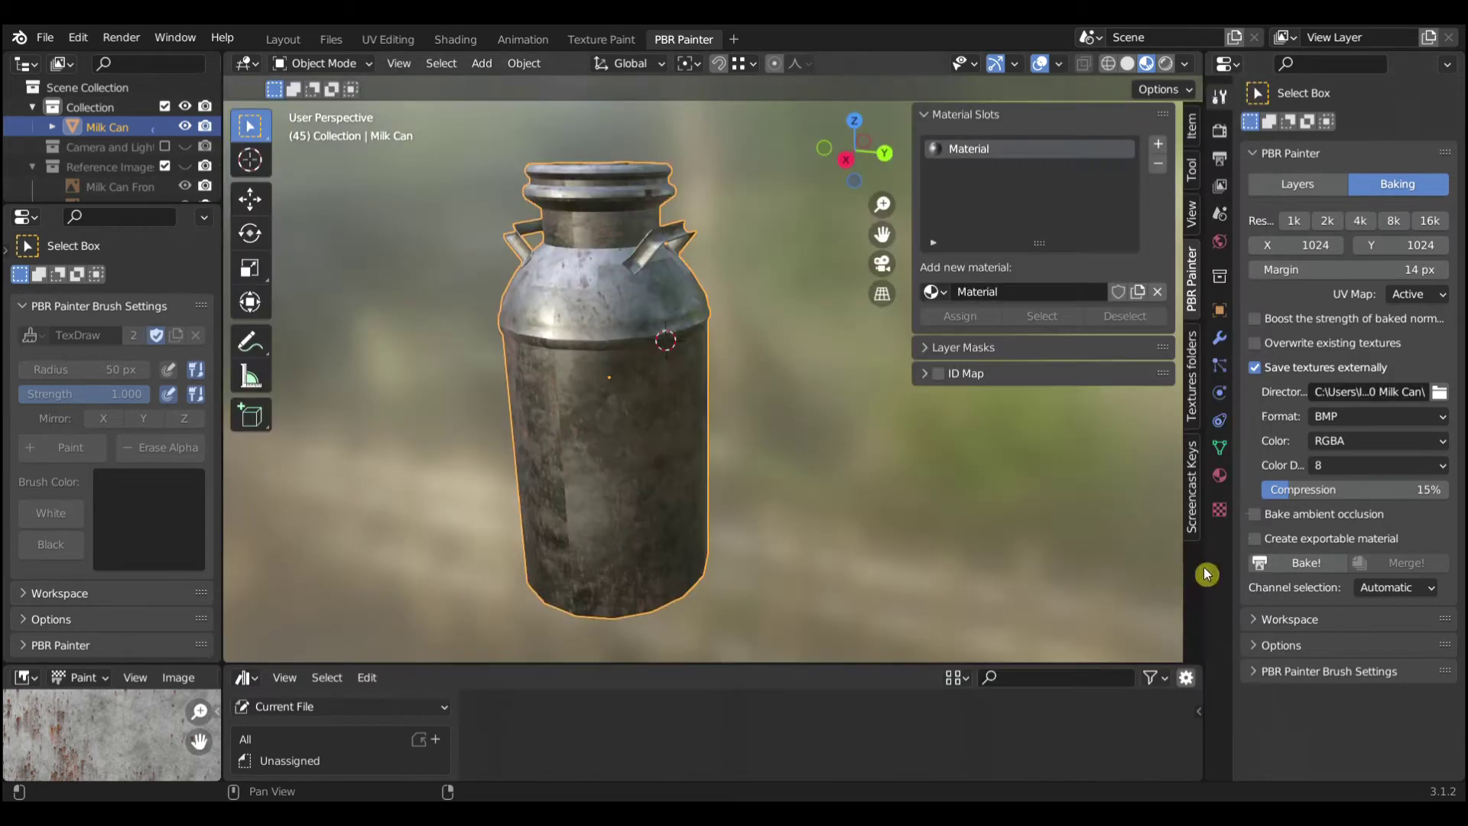
left_click(1334, 421)
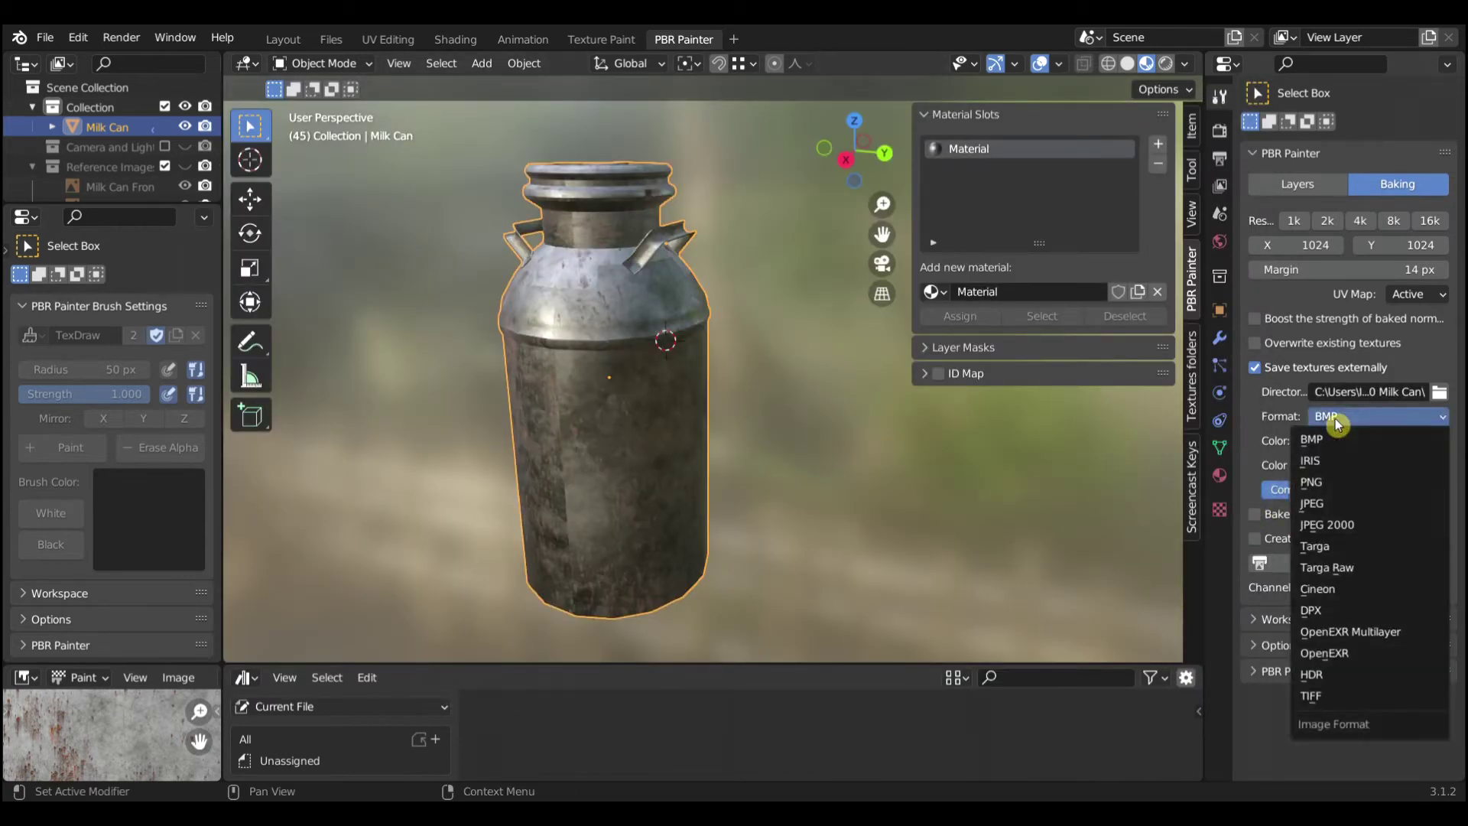
left_click(1333, 482)
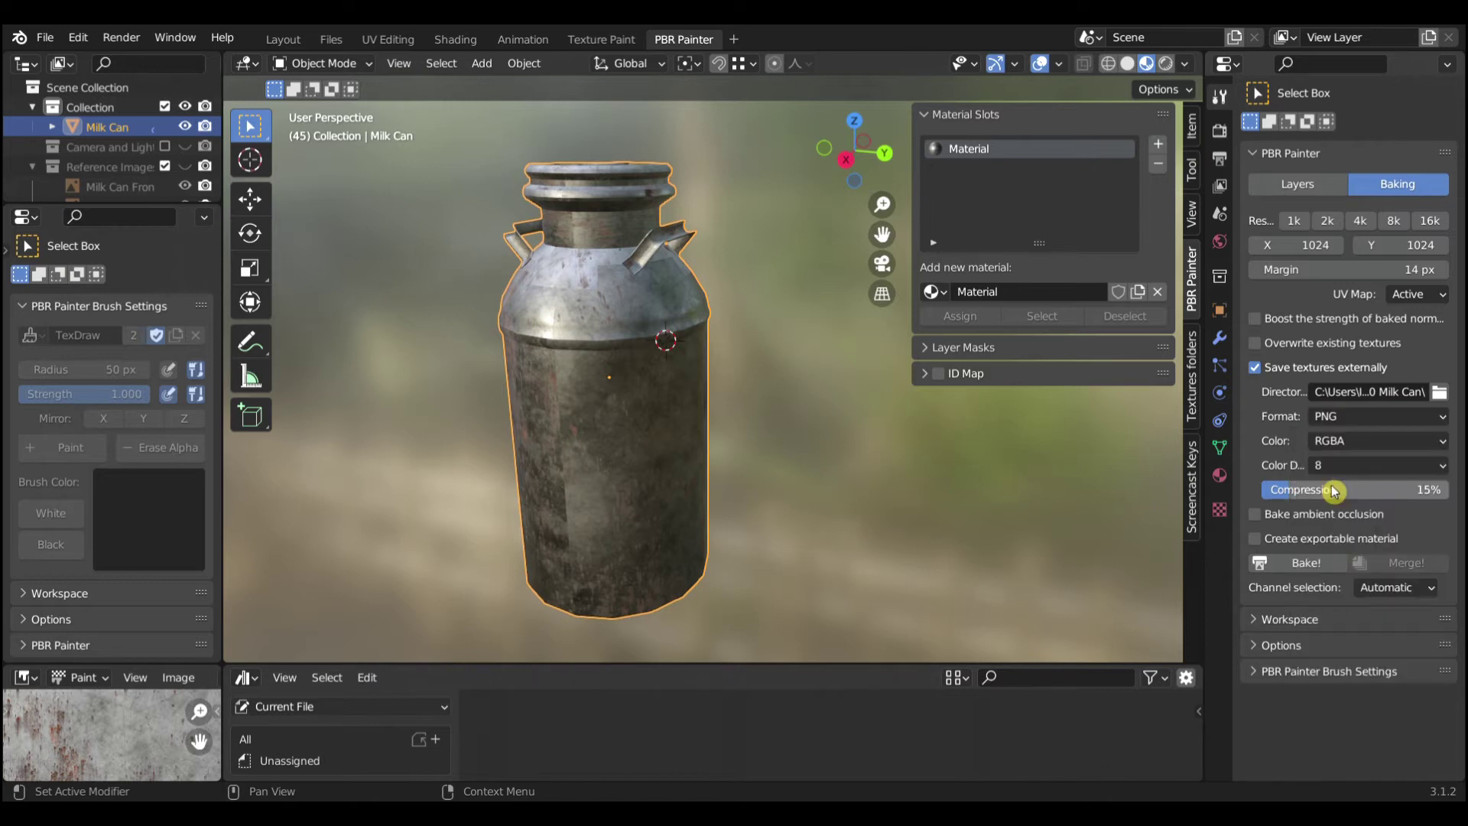
left_click(1257, 541)
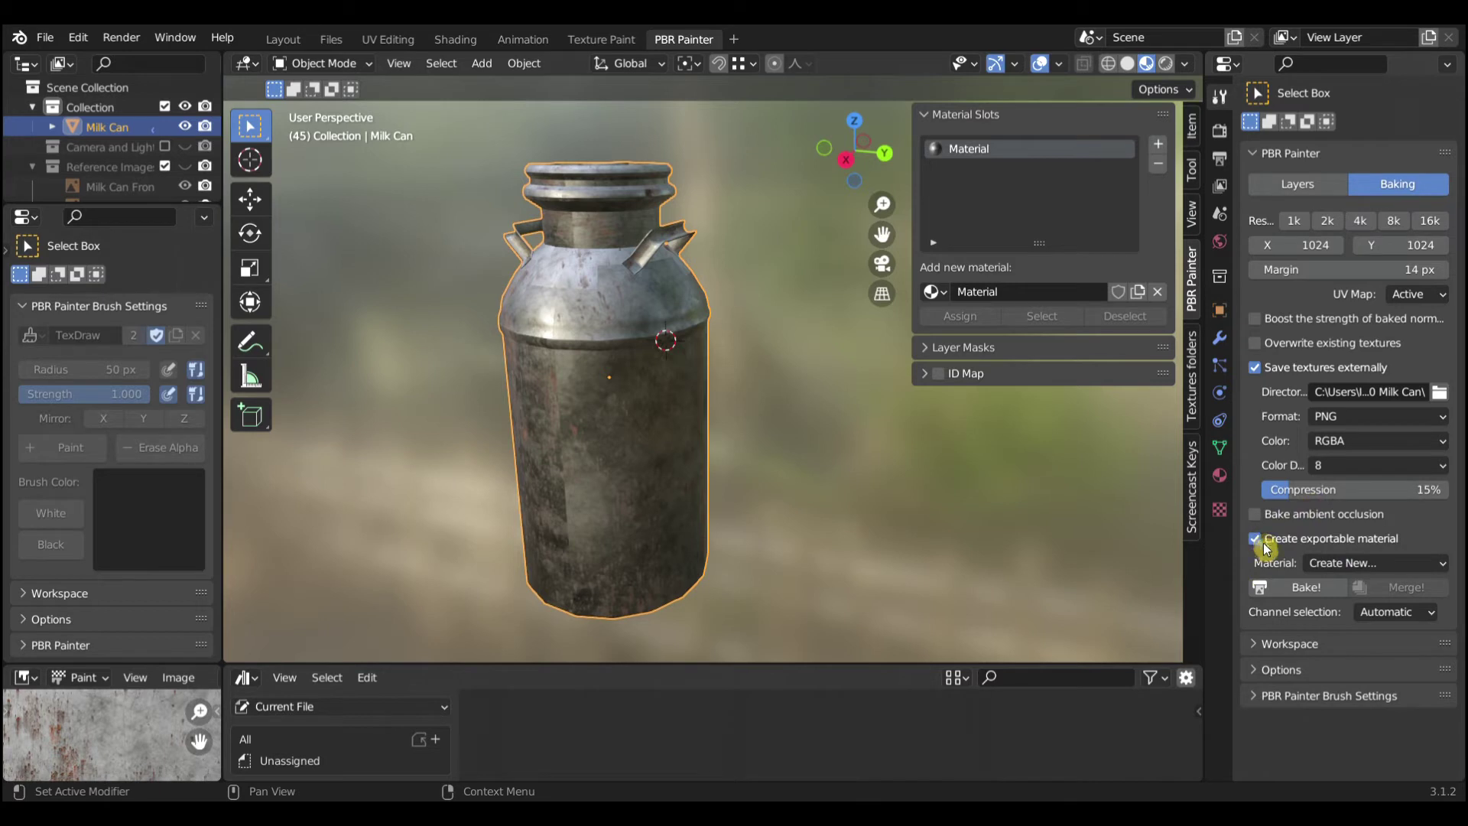
- Bake the textures to milkcan_albedo.png and milkcan_normal.png, then view the output folder
left_click(1292, 590)
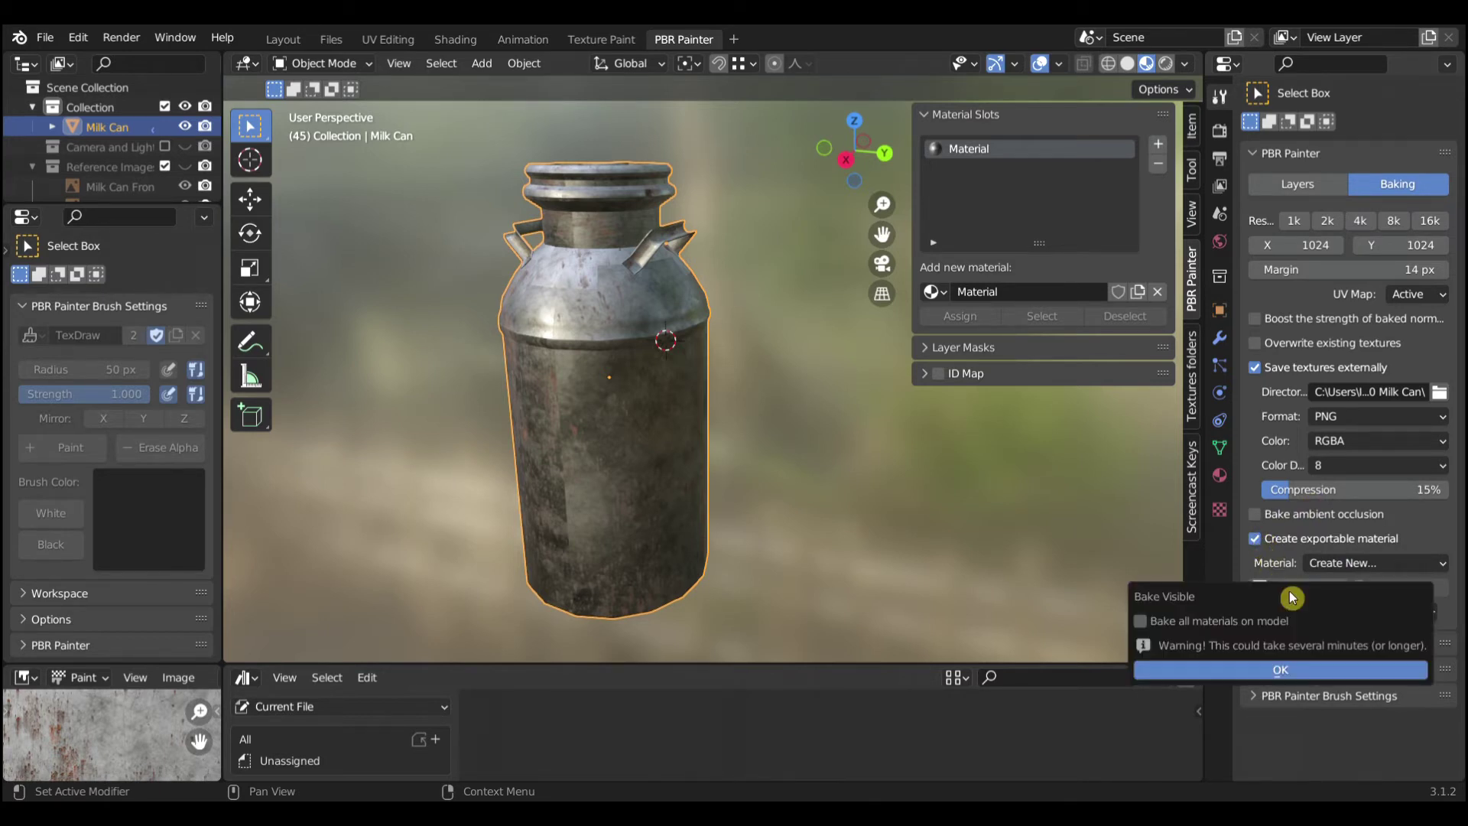
left_click(1266, 673)
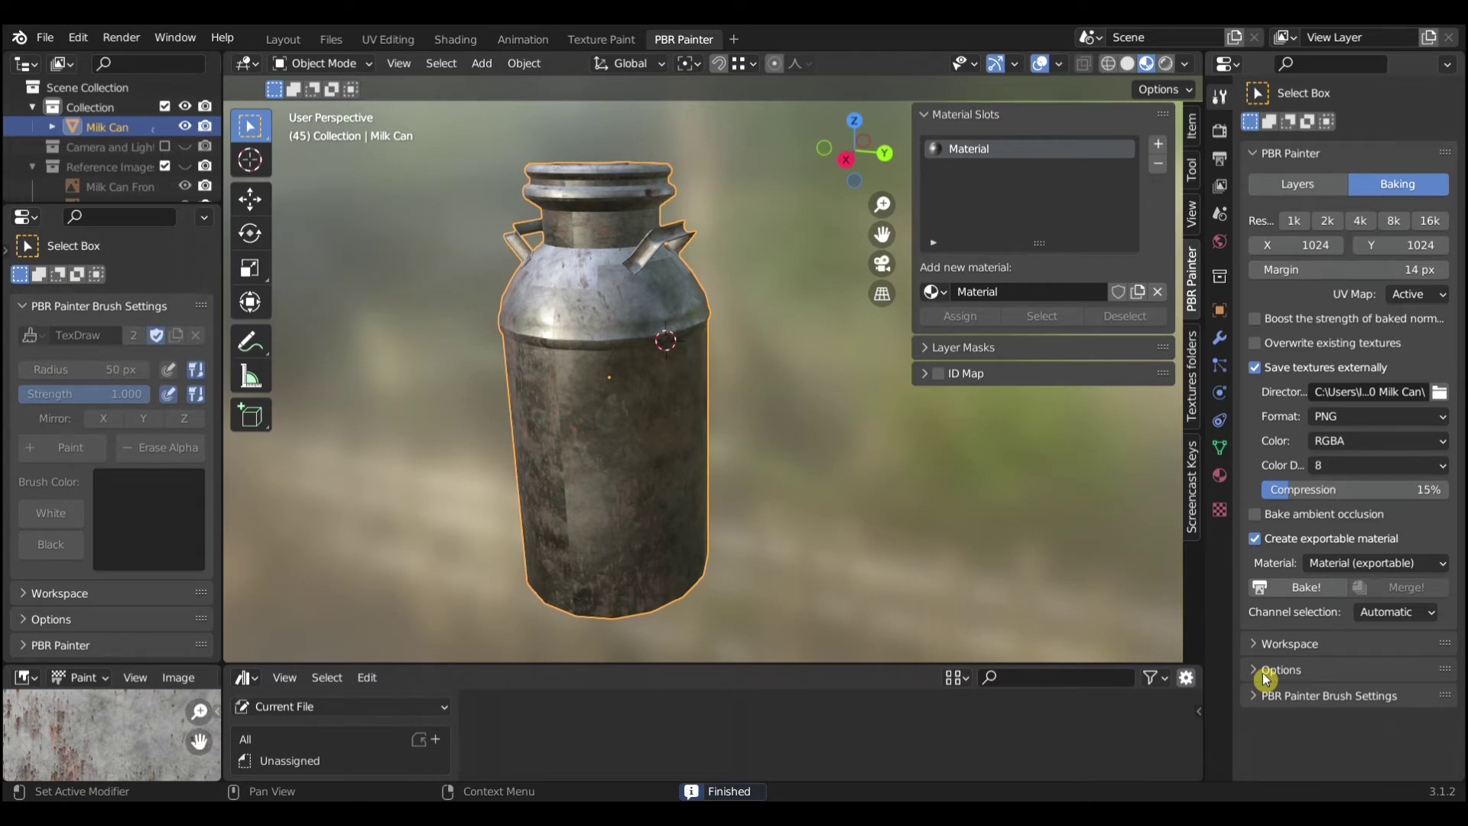
key("alt+Tab")
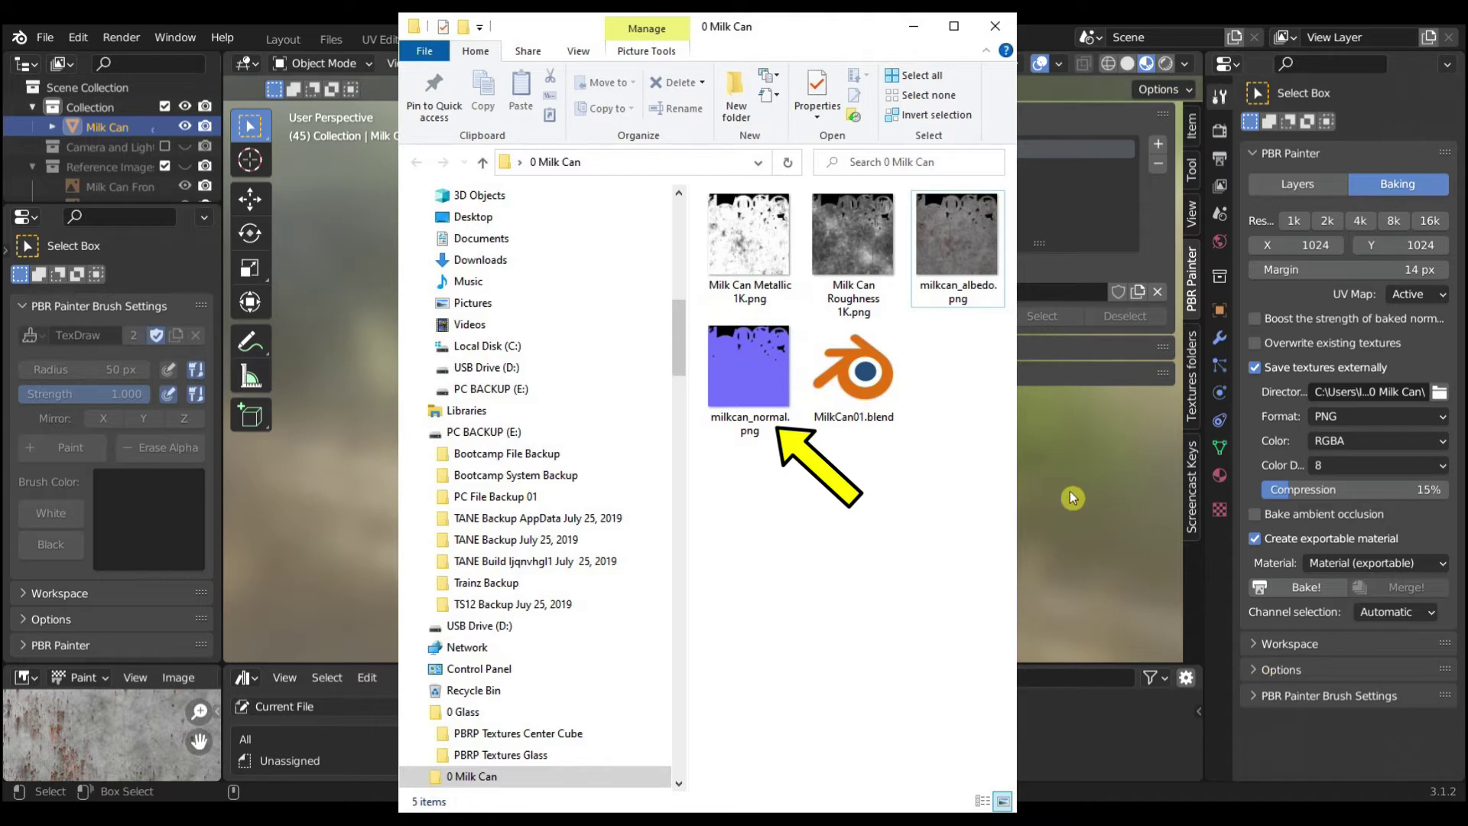
- Close the 0 Milk Can folder and return to Blender's Baking settings
key("alt+Tab")
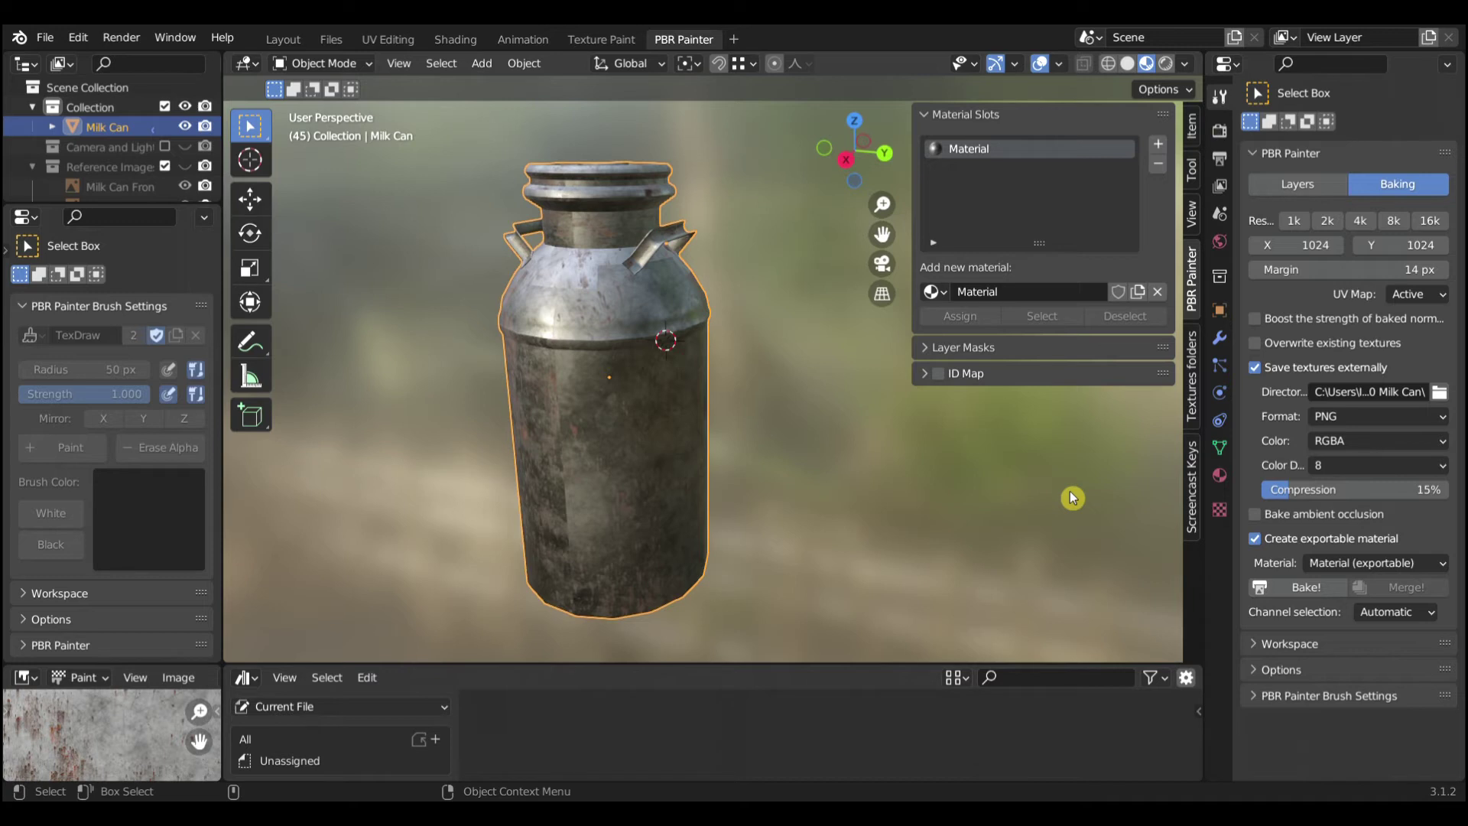
- Turn off the exportable material, set manual channel selection, and add a channel-packed image
left_click(1265, 546)
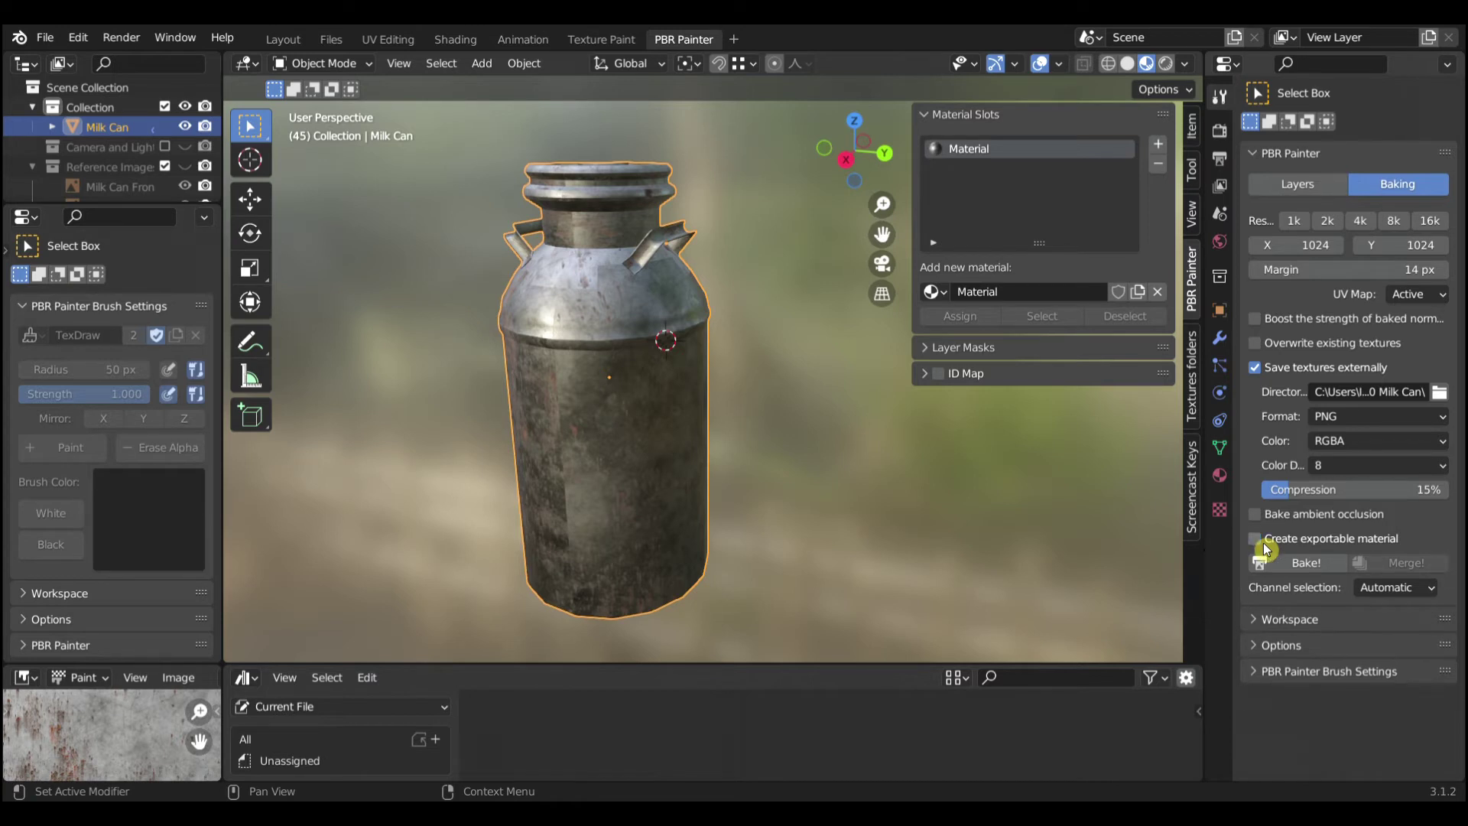
left_click(1385, 588)
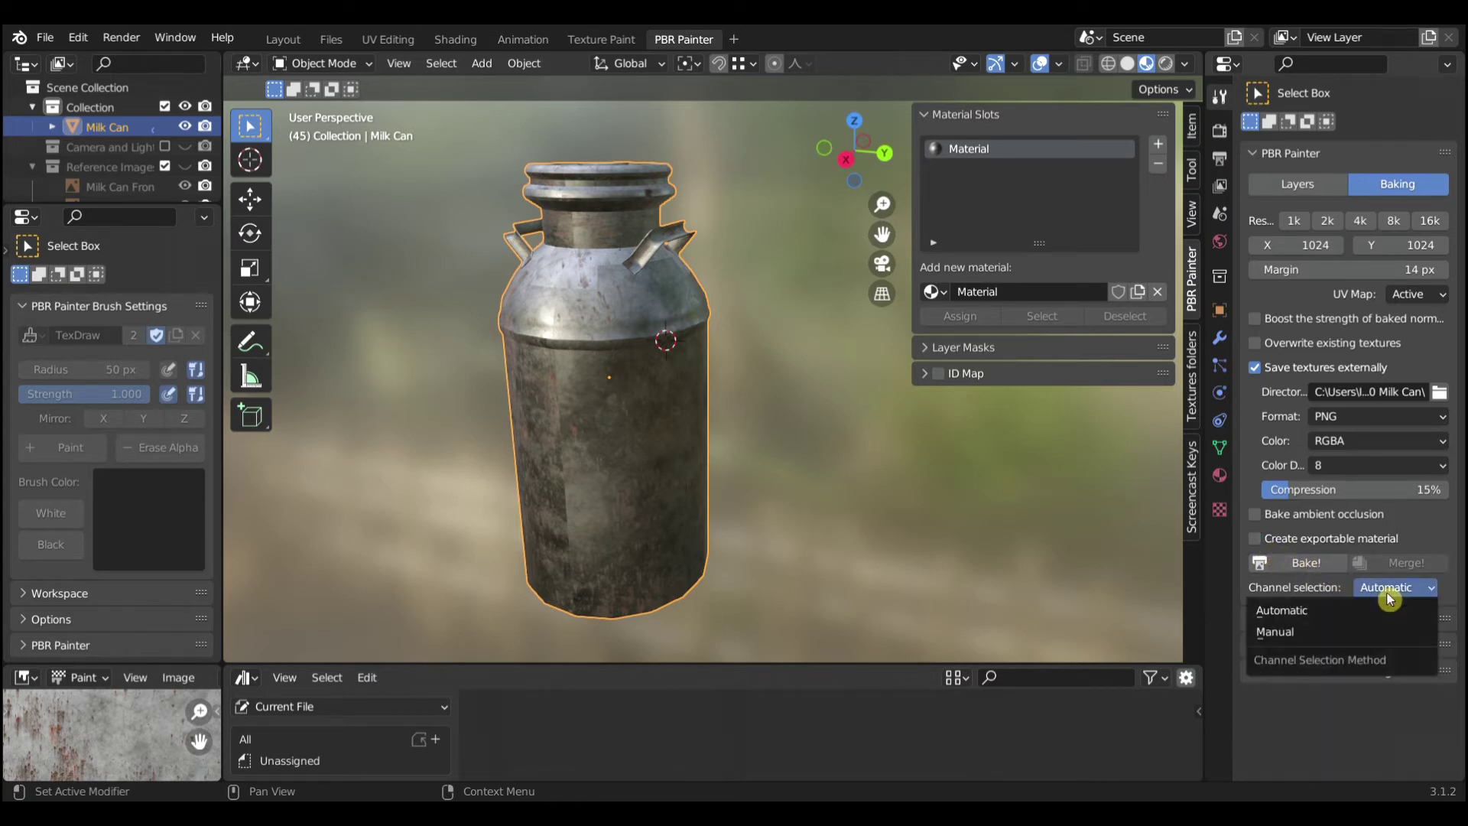
left_click(1340, 633)
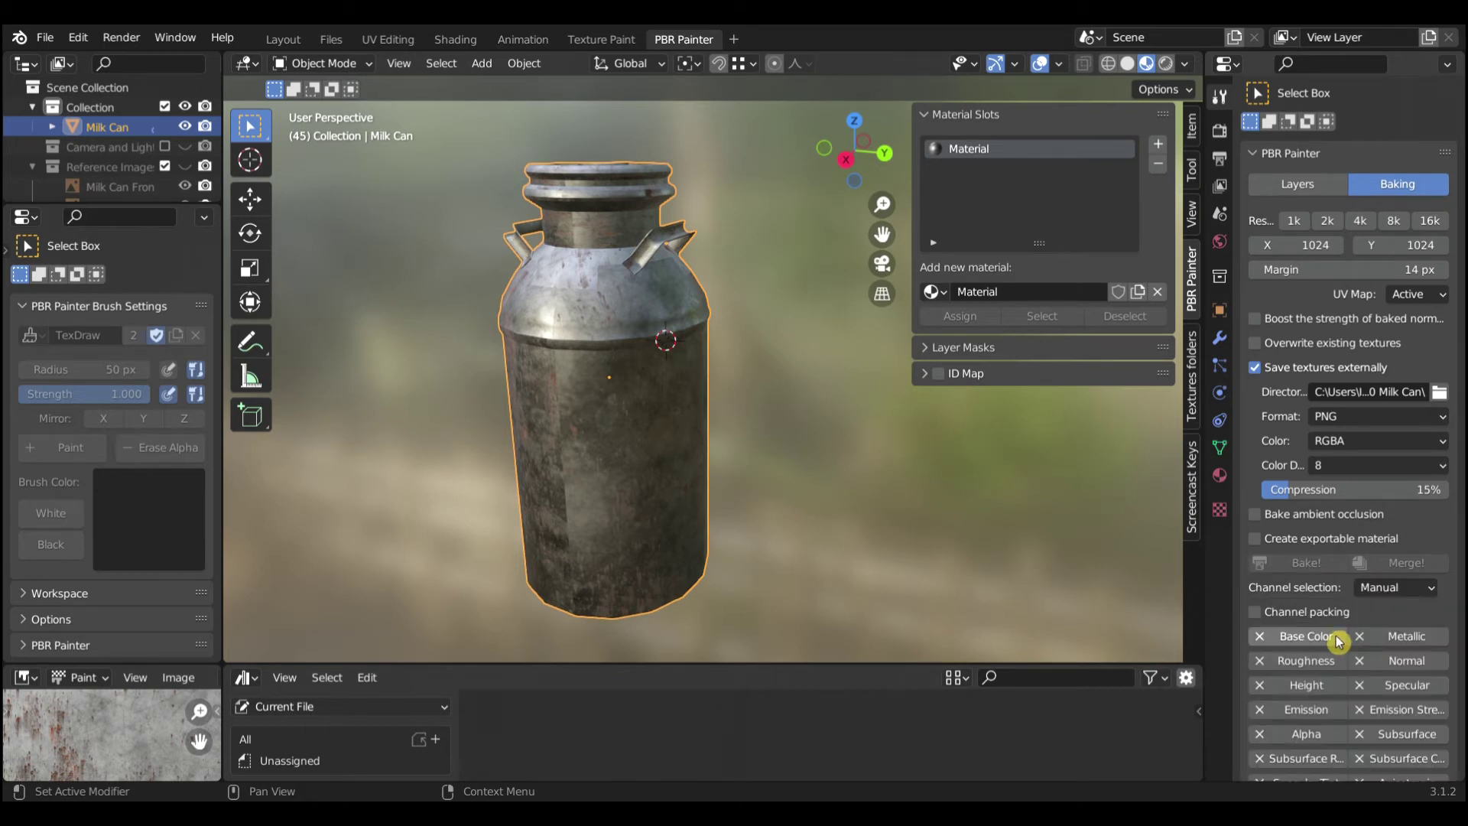
left_click(1262, 616)
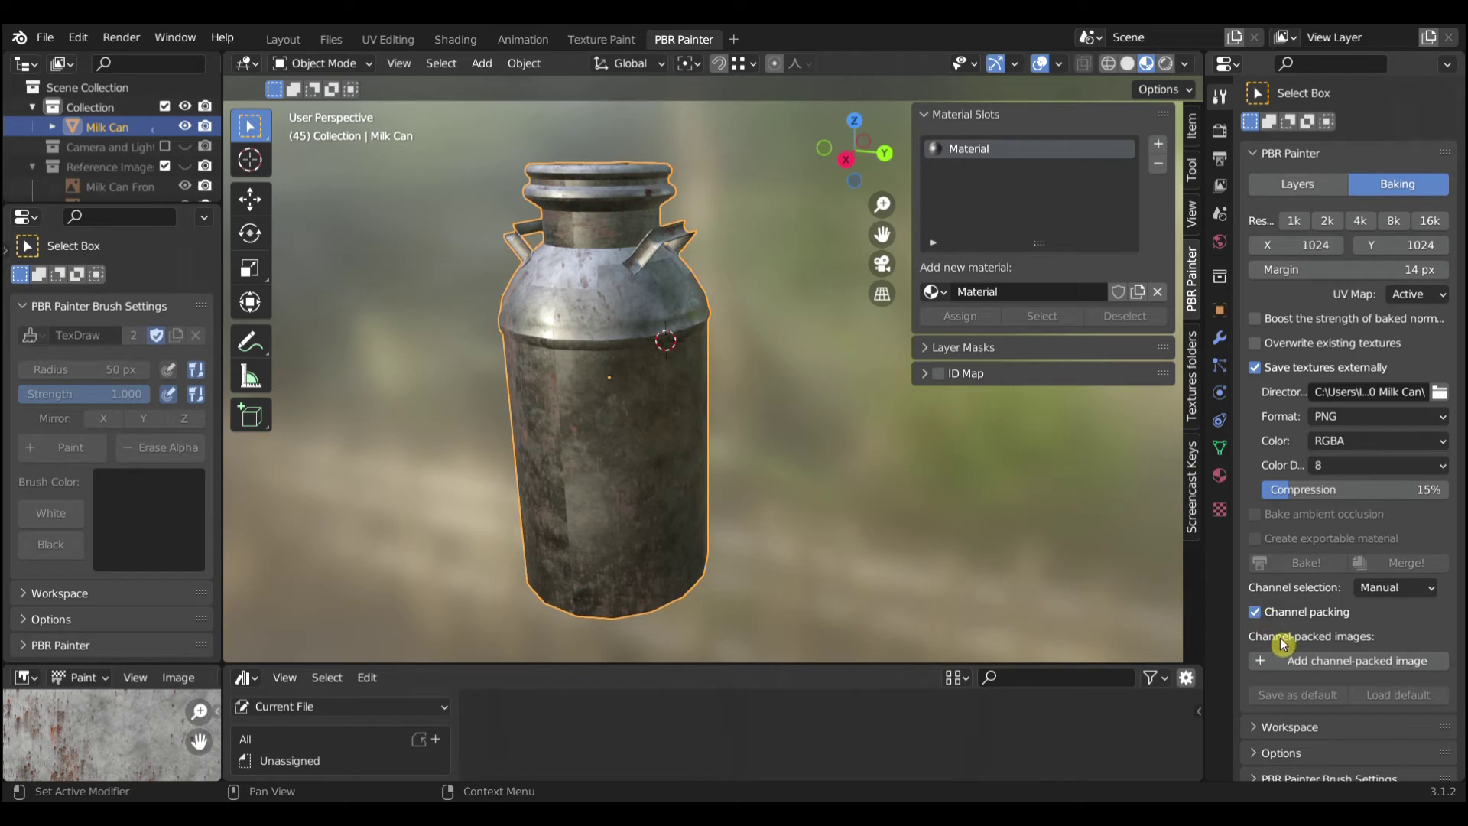
left_click(1293, 663)
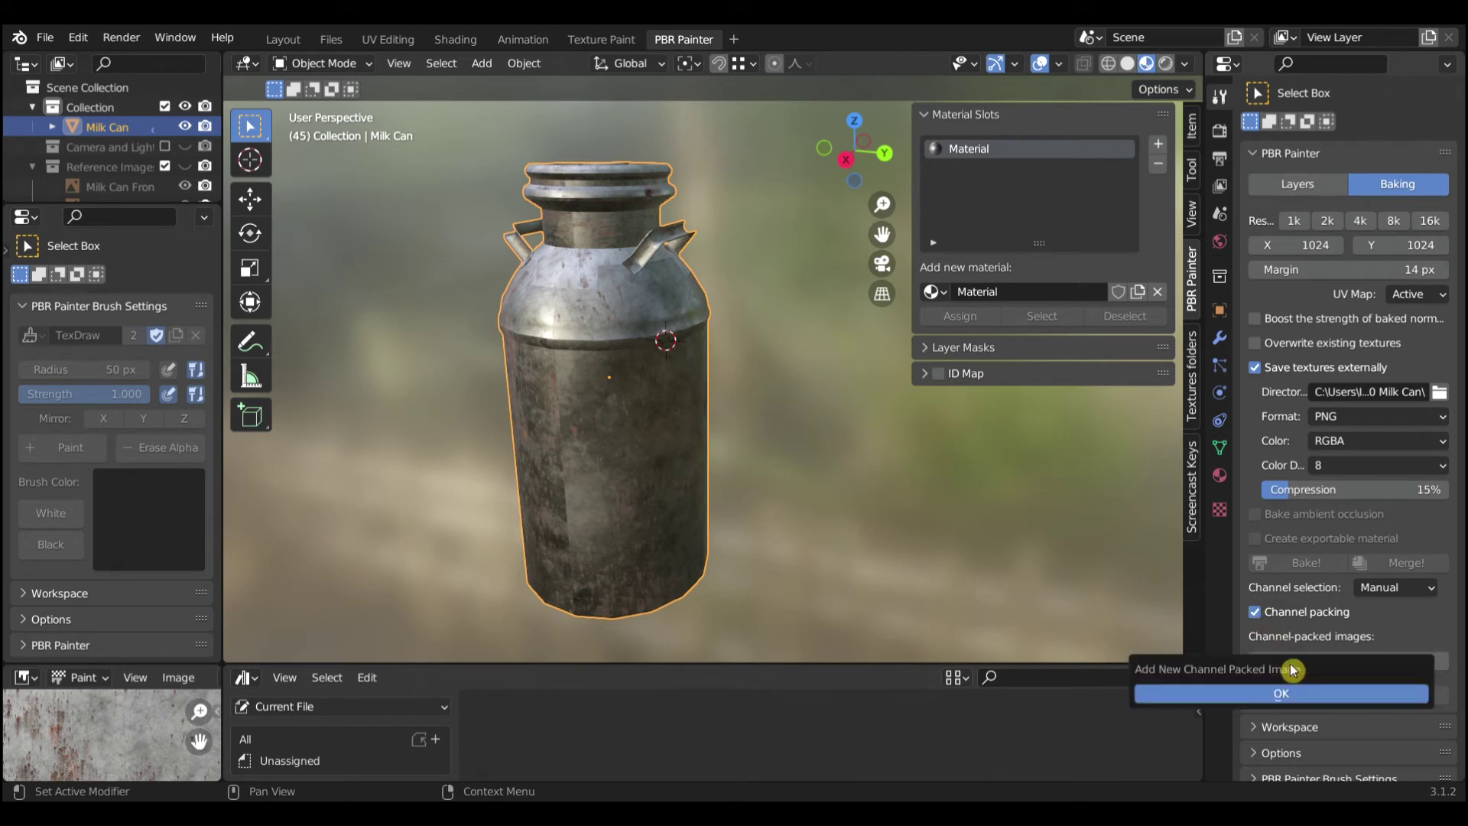
left_click(1312, 701)
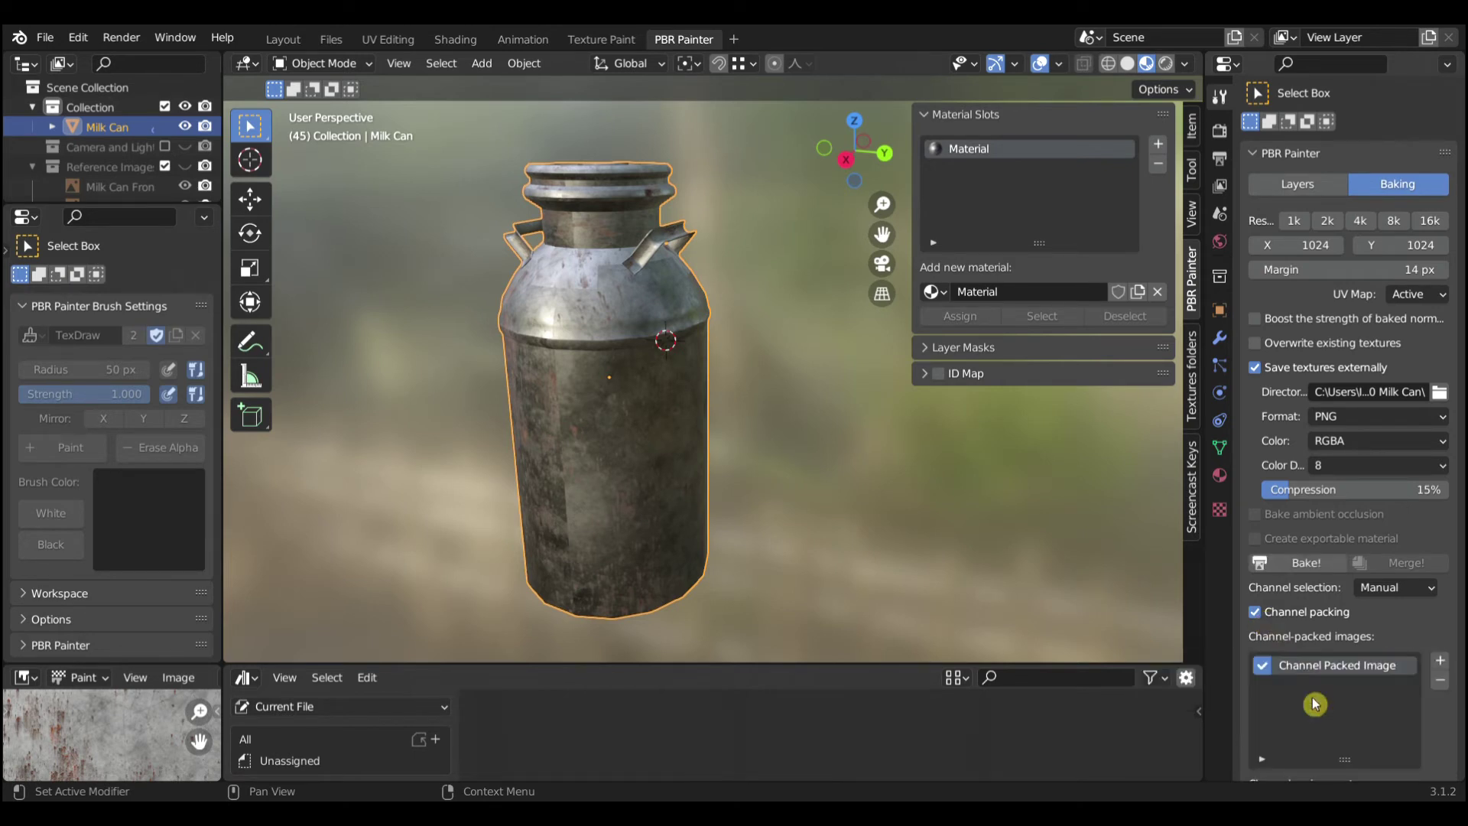
scroll(1315, 703, "down", 6)
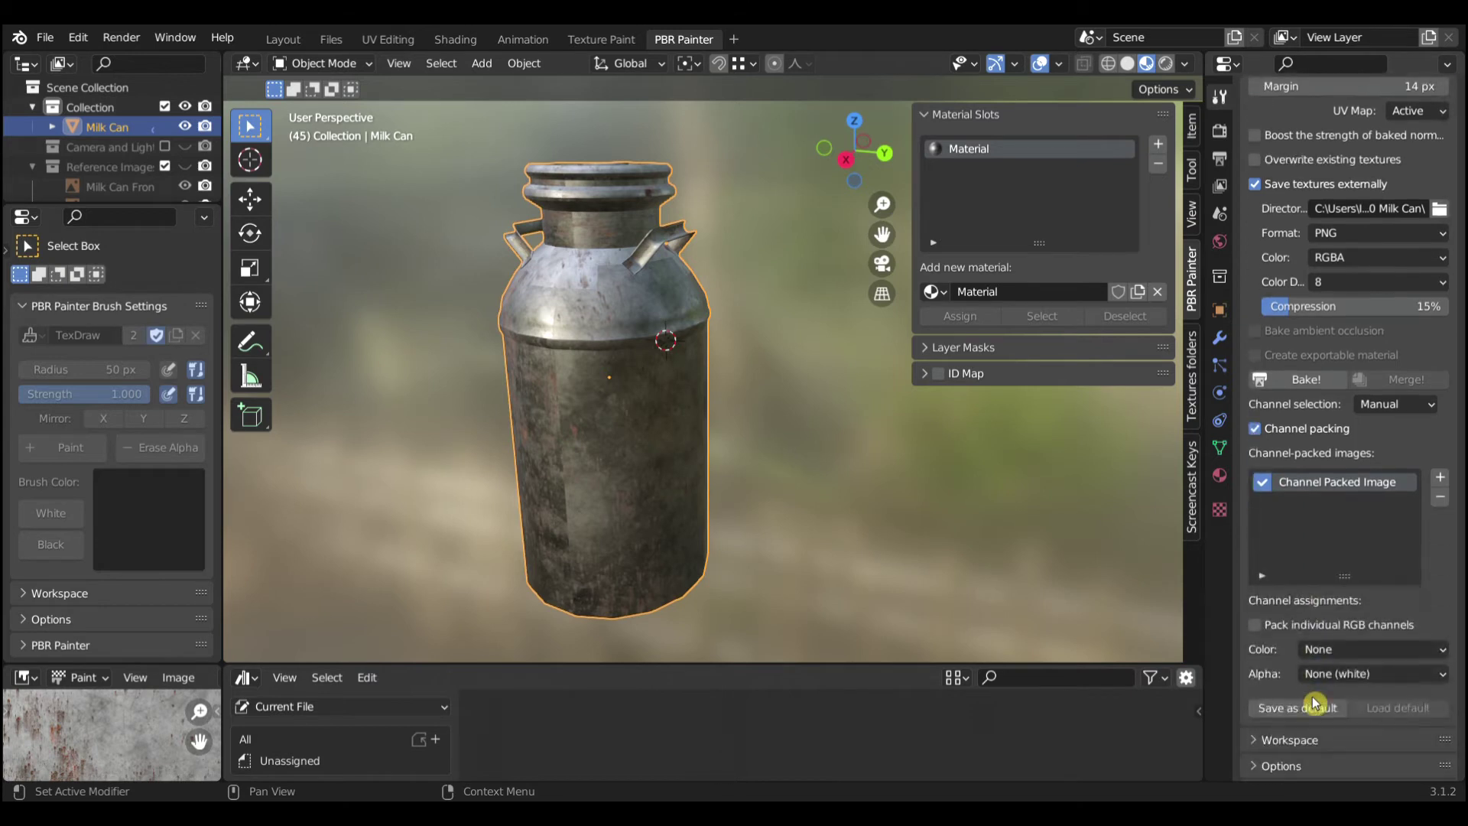
scroll(1314, 701, "down", 1)
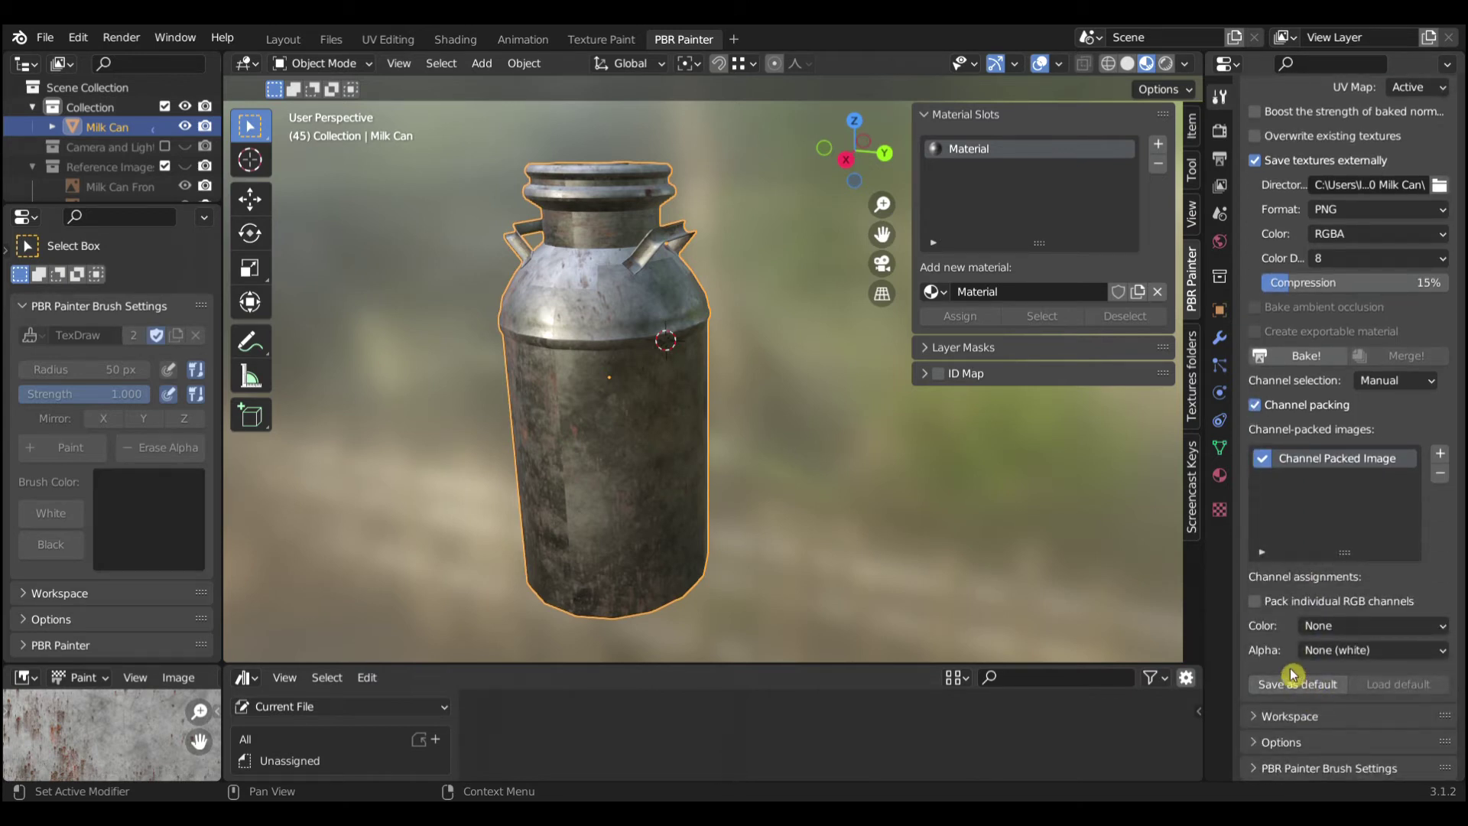
- Pack individual RGB channels: Roughness in green, Ambient Occlusion in blue, Metallic in alpha
left_click(1257, 603)
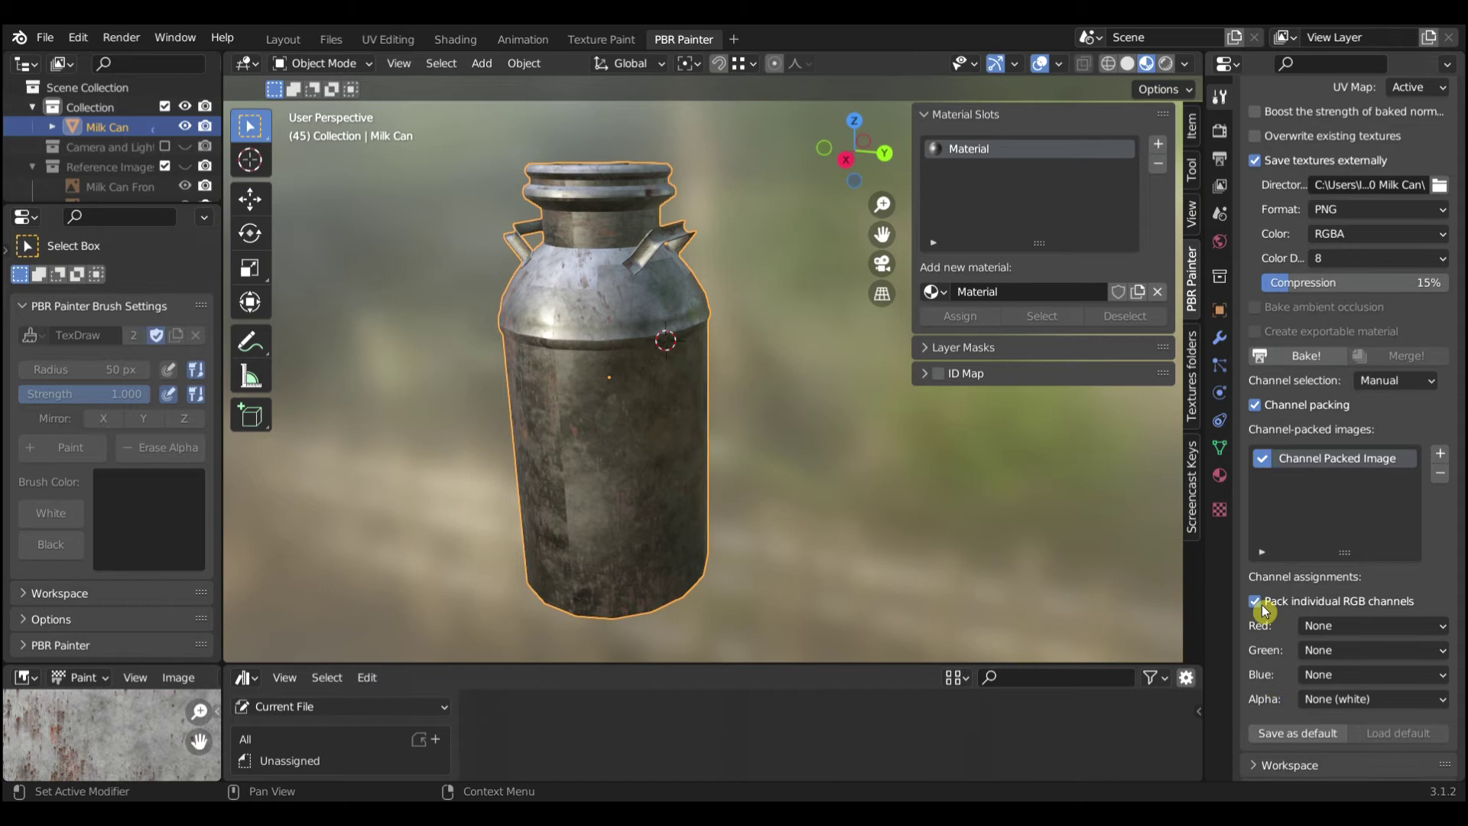
left_click(1447, 654)
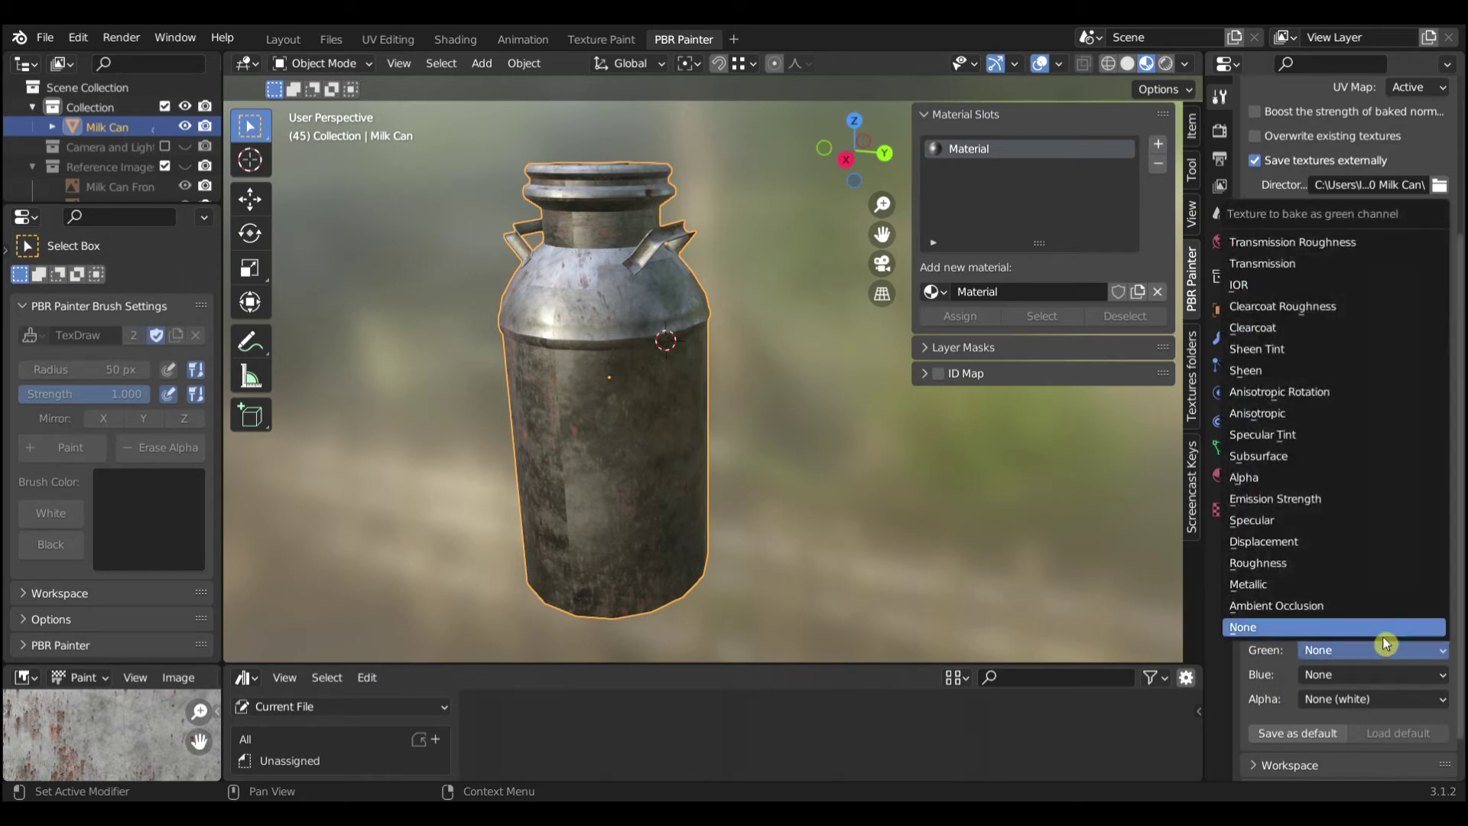
left_click(1345, 627)
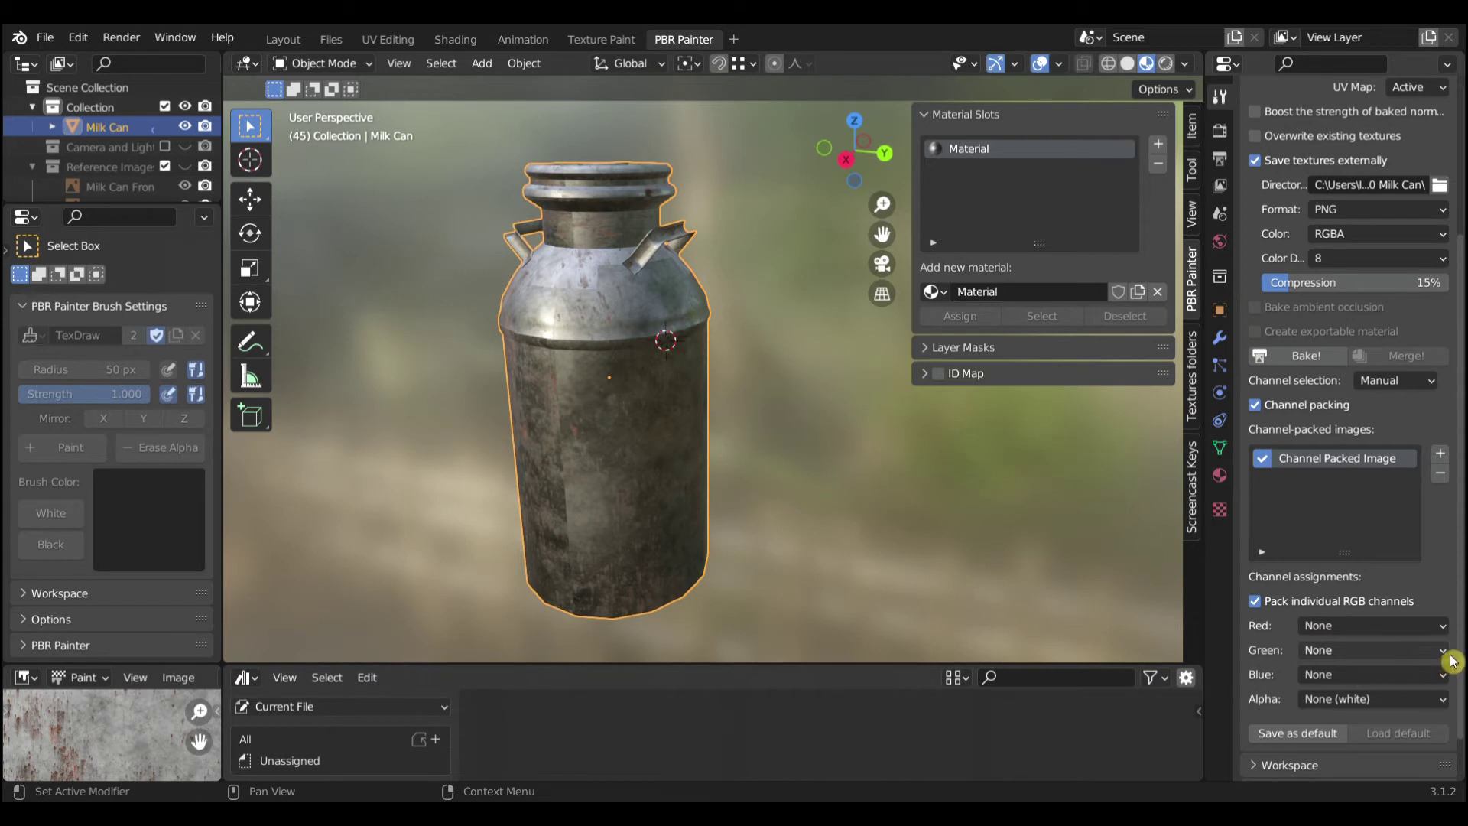
left_click(1451, 659)
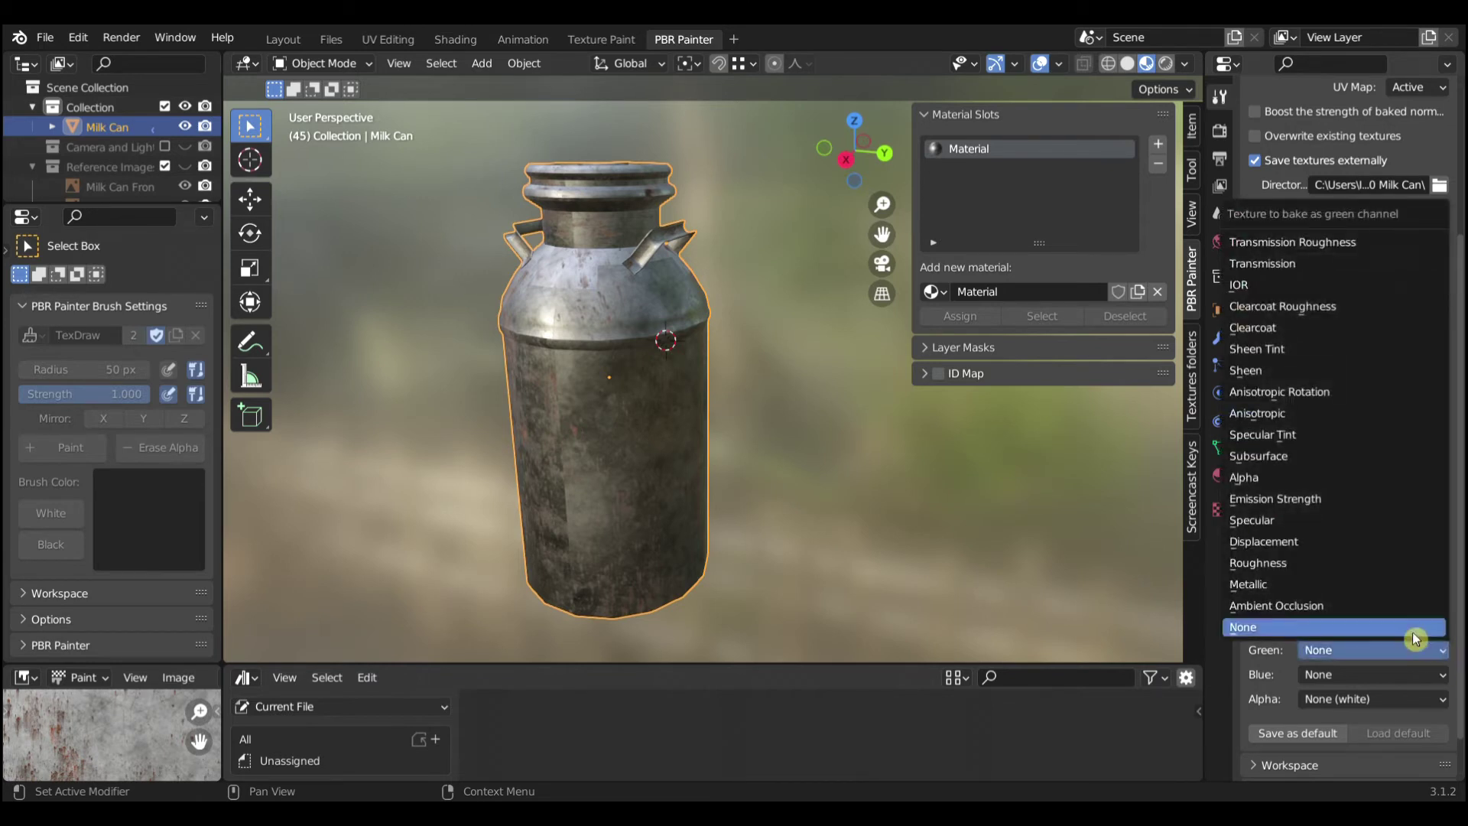
left_click(1290, 570)
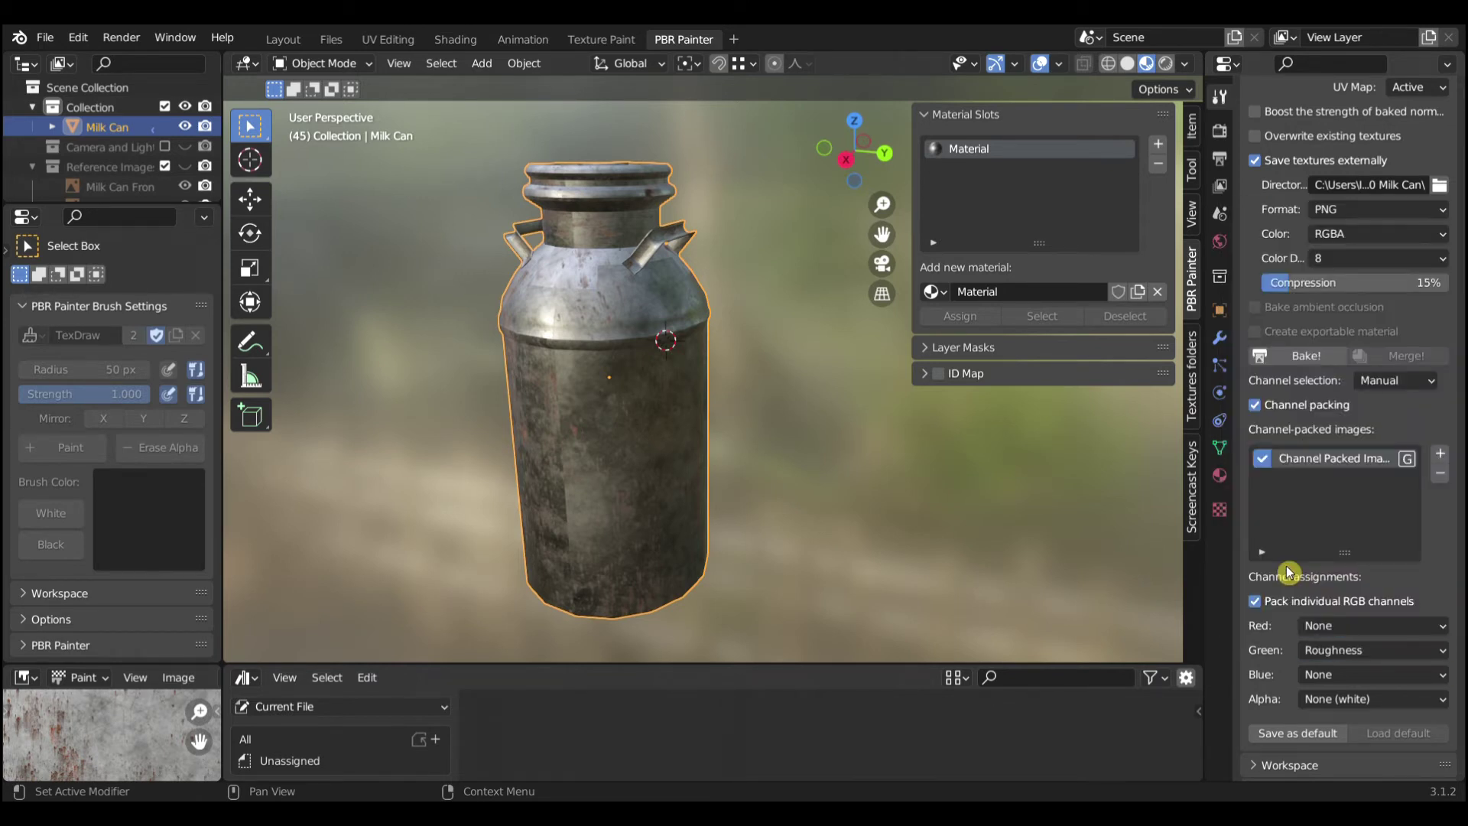
left_click(1447, 680)
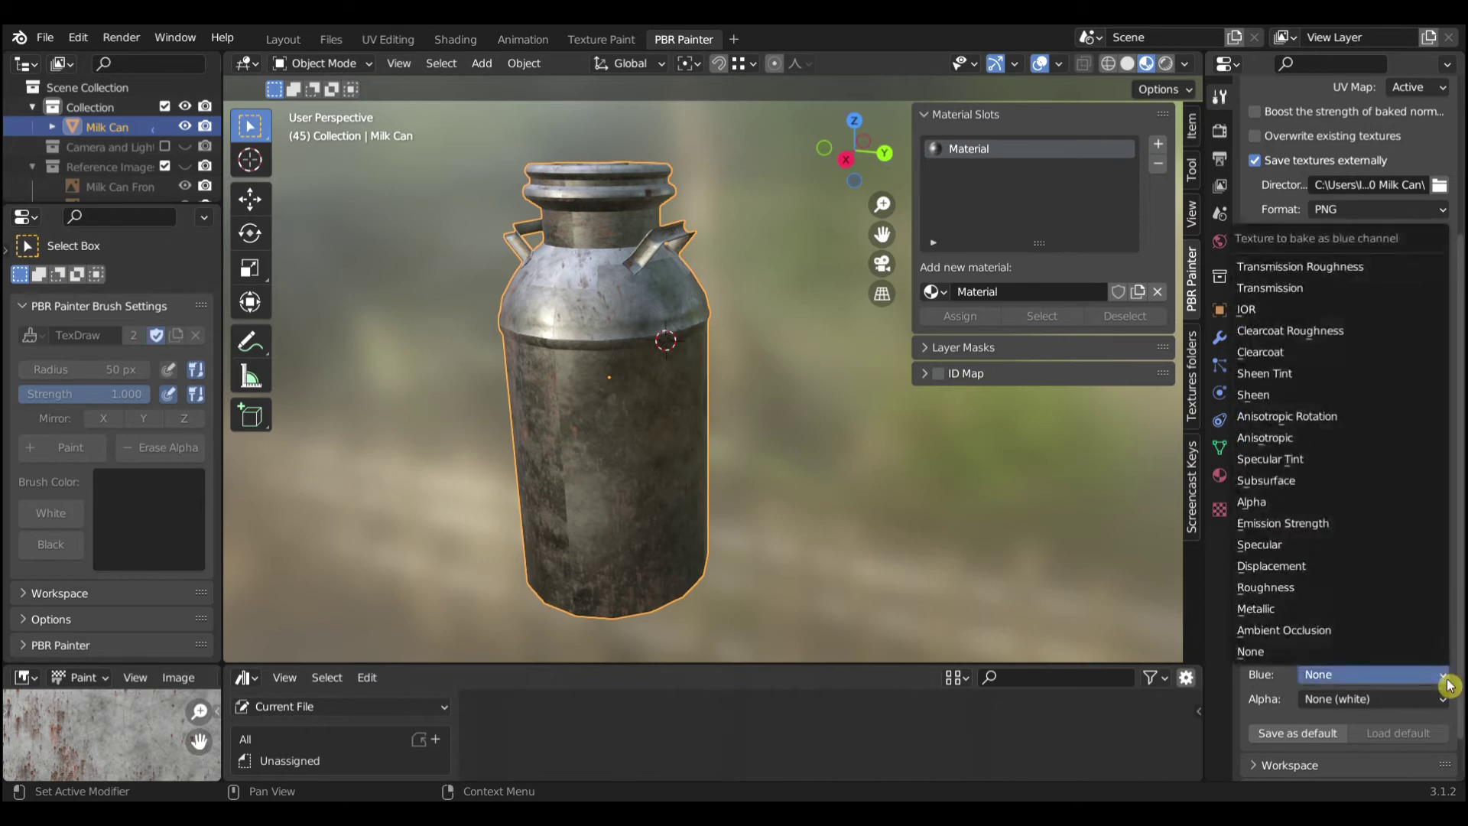
left_click(1310, 632)
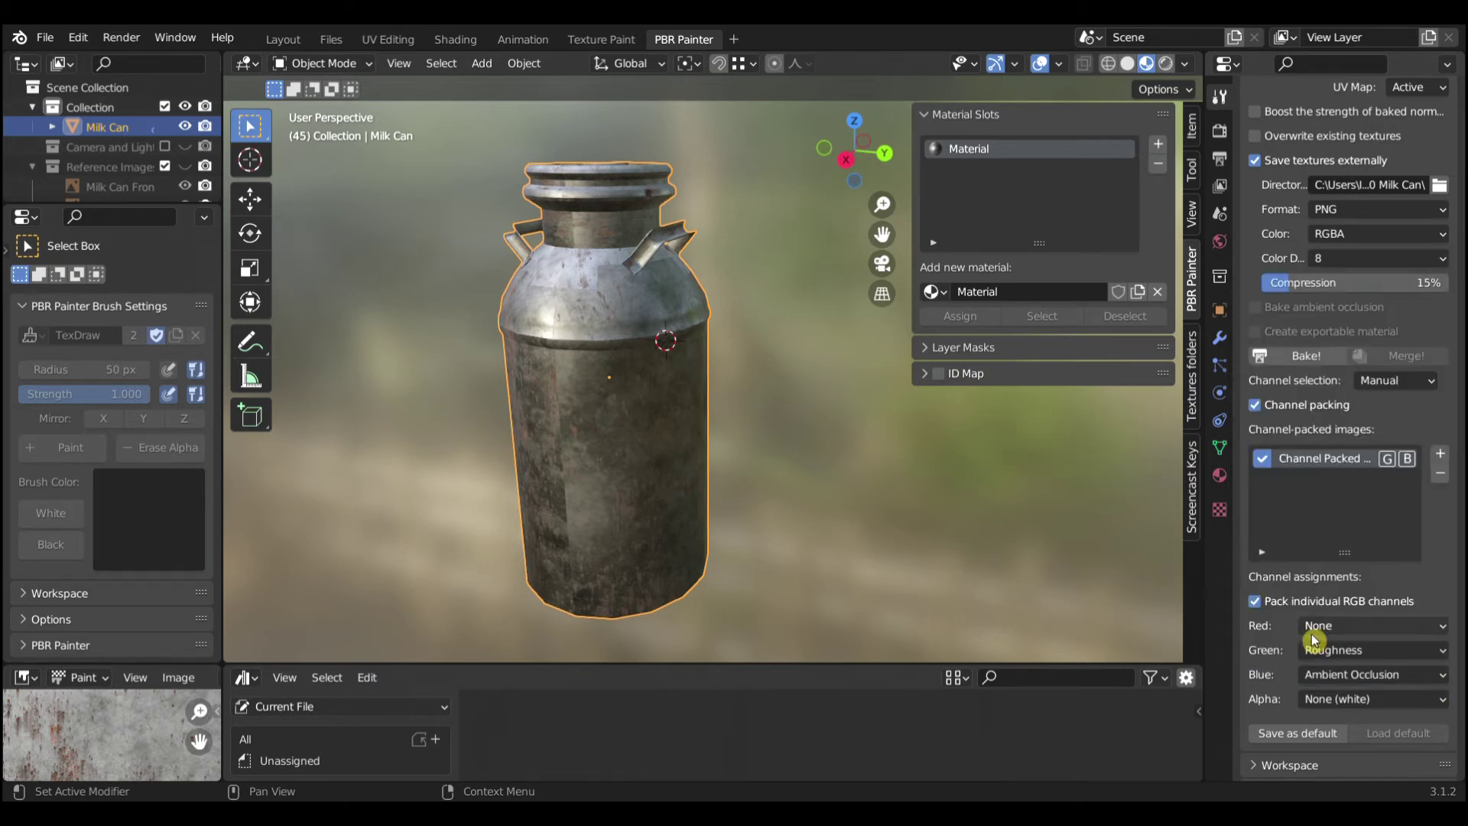
left_click(1450, 705)
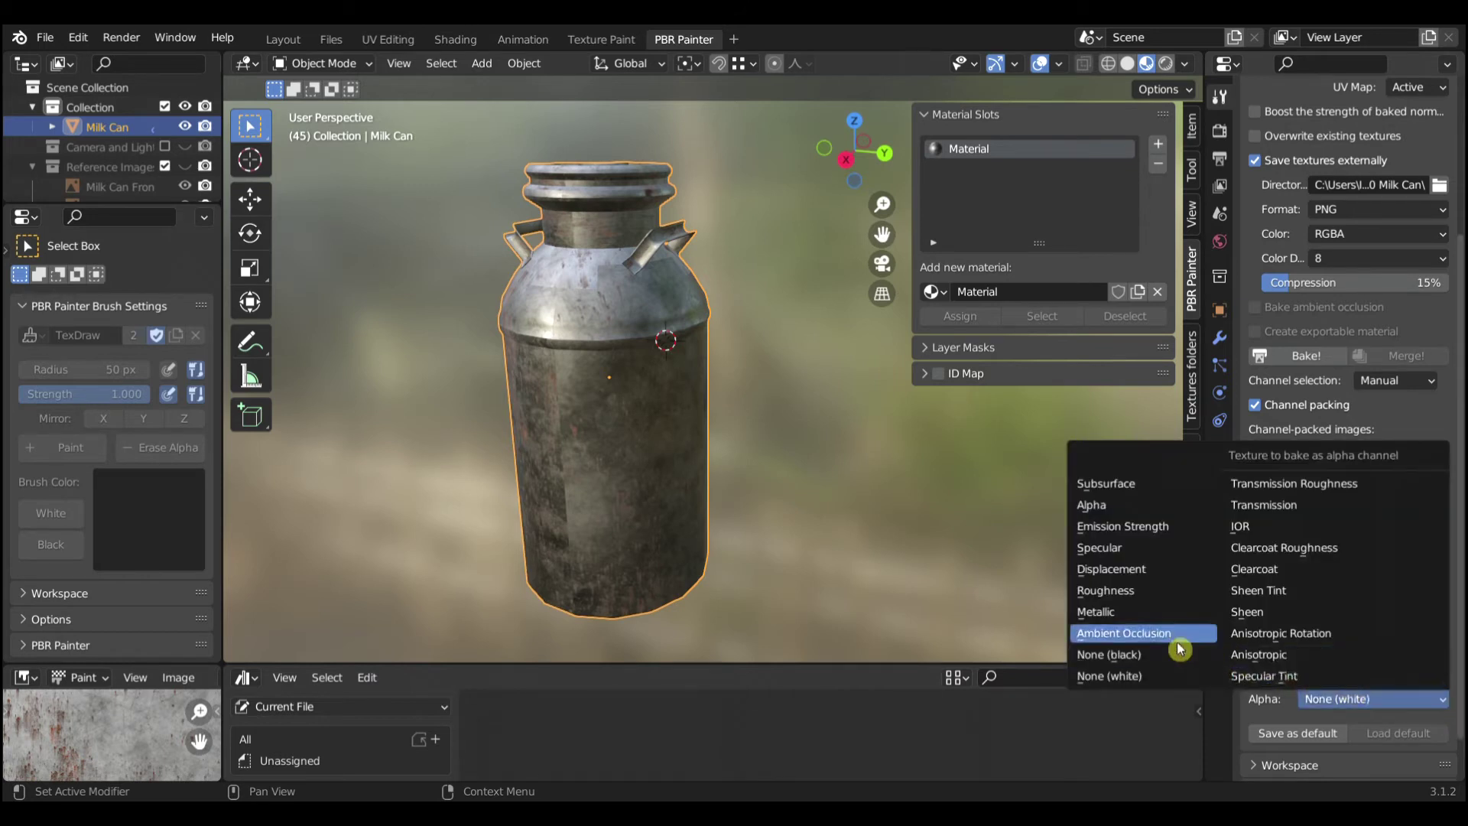
left_click(1110, 613)
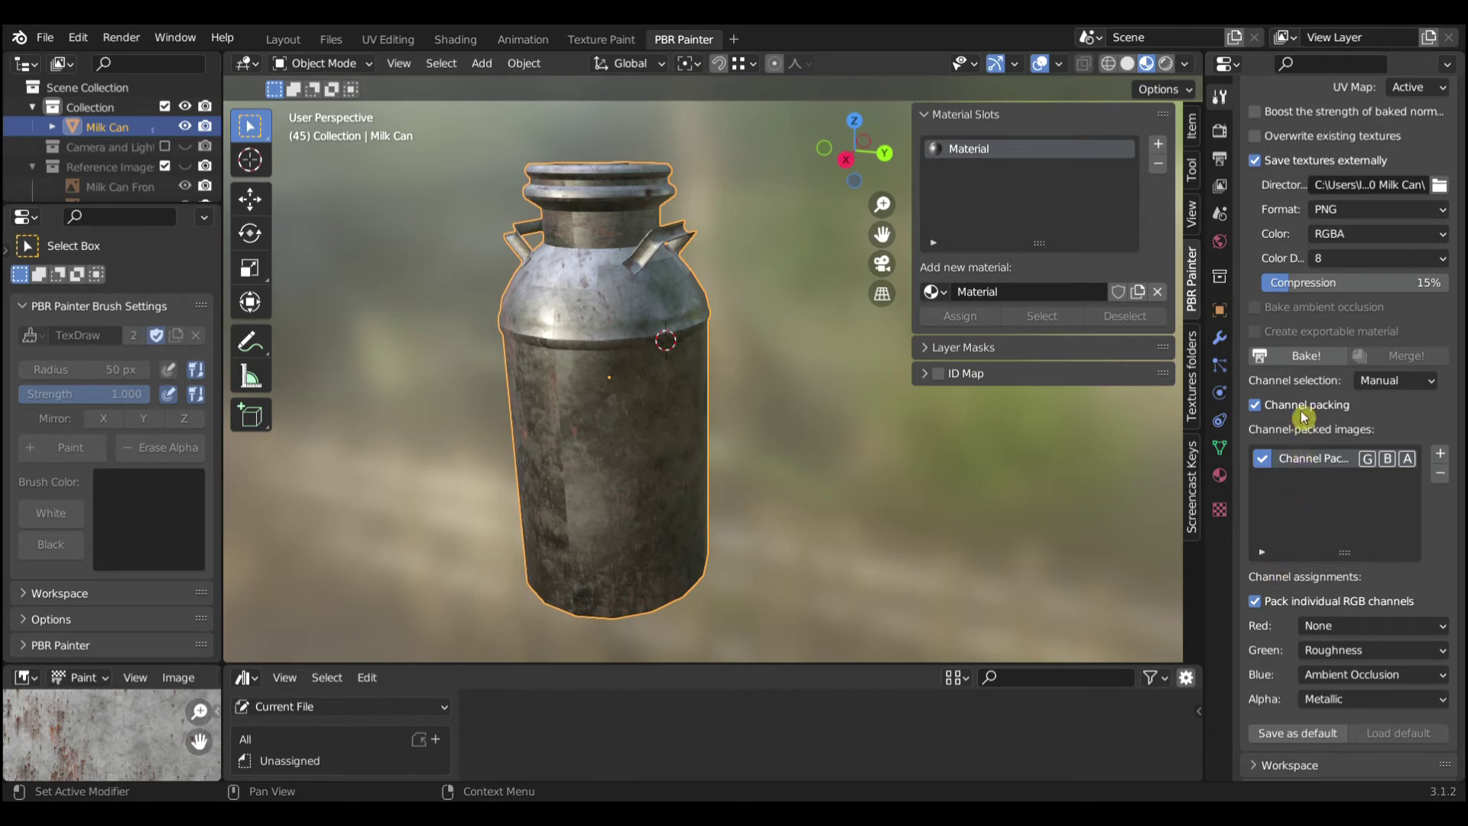
- Bake the visible materials with channel packing, then view the resulting PNGs in their folder
left_click(1288, 365)
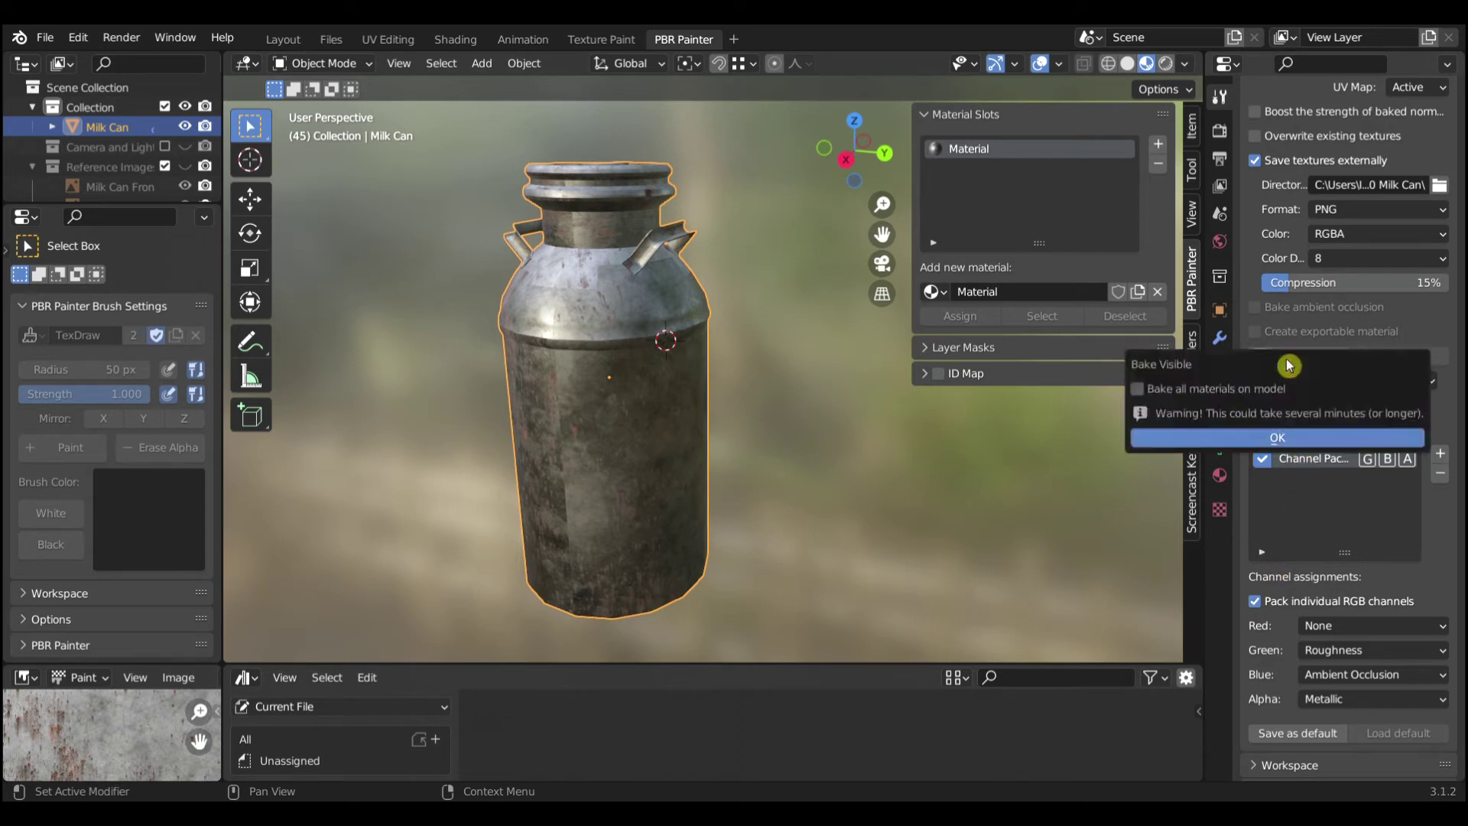
left_click(1312, 439)
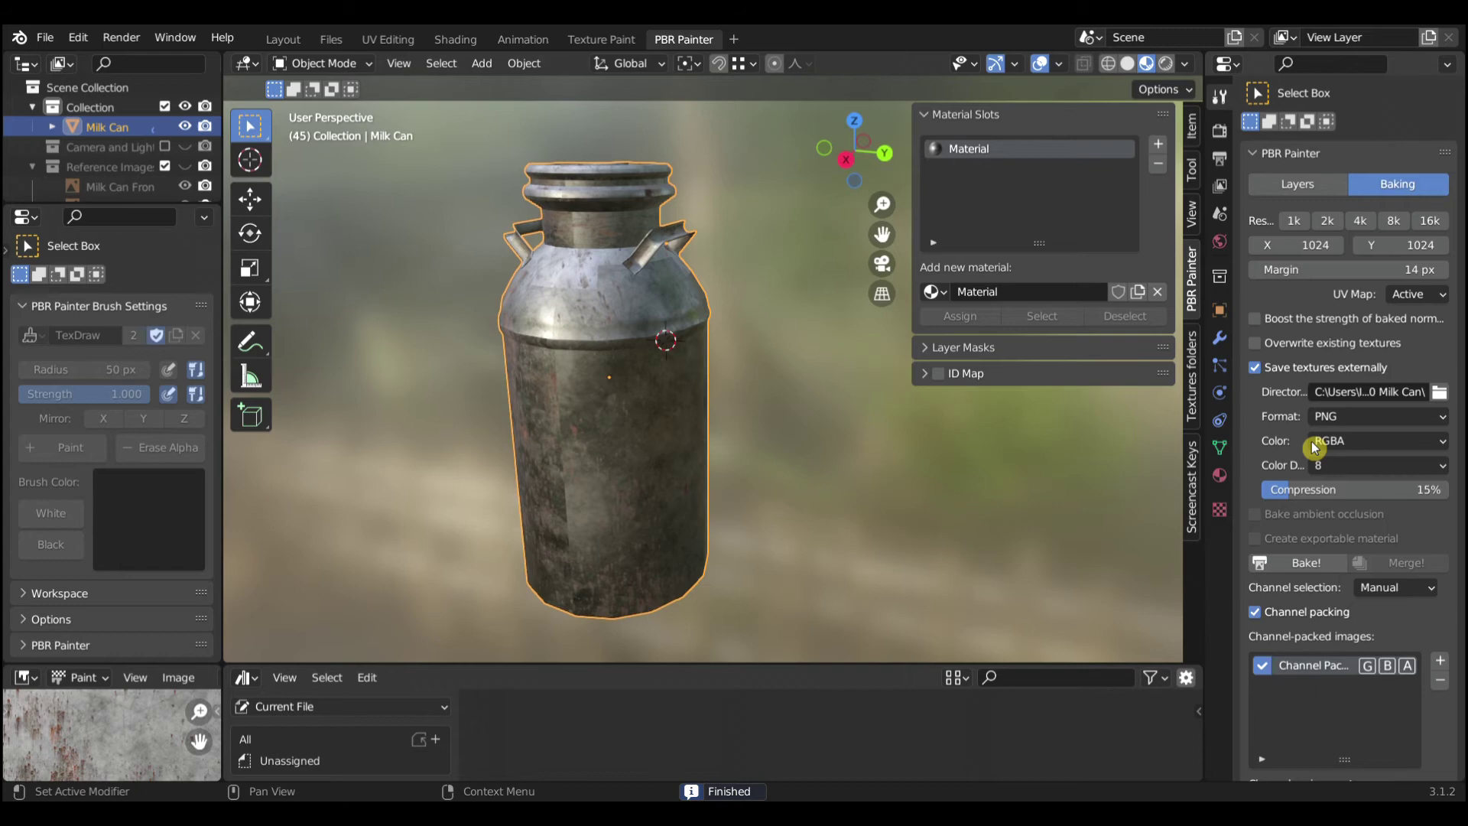
key("alt+Tab")
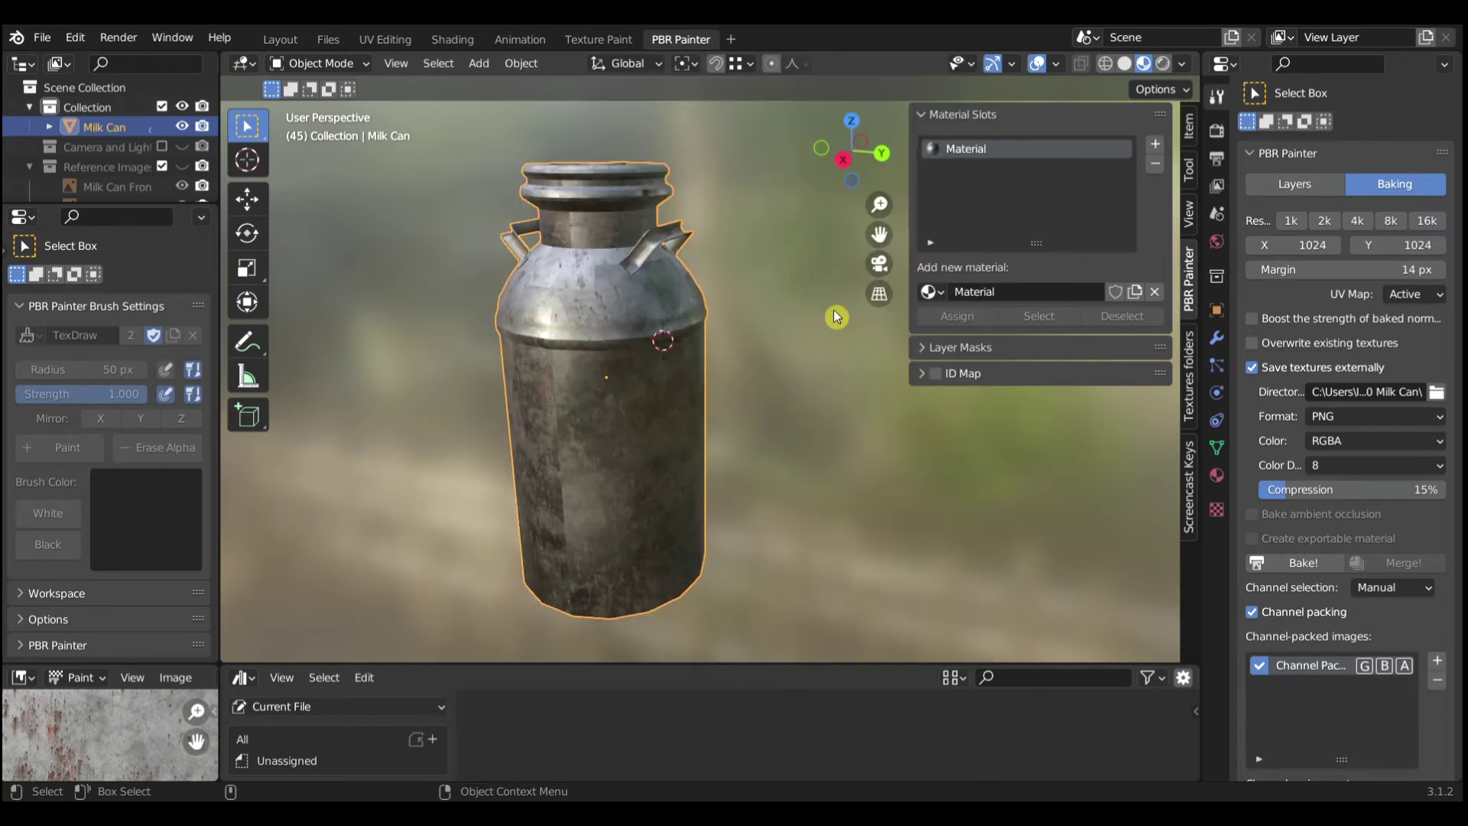
- Assign the exportable material to the milk can and rename it material.m.pbrmetal
left_click(948, 294)
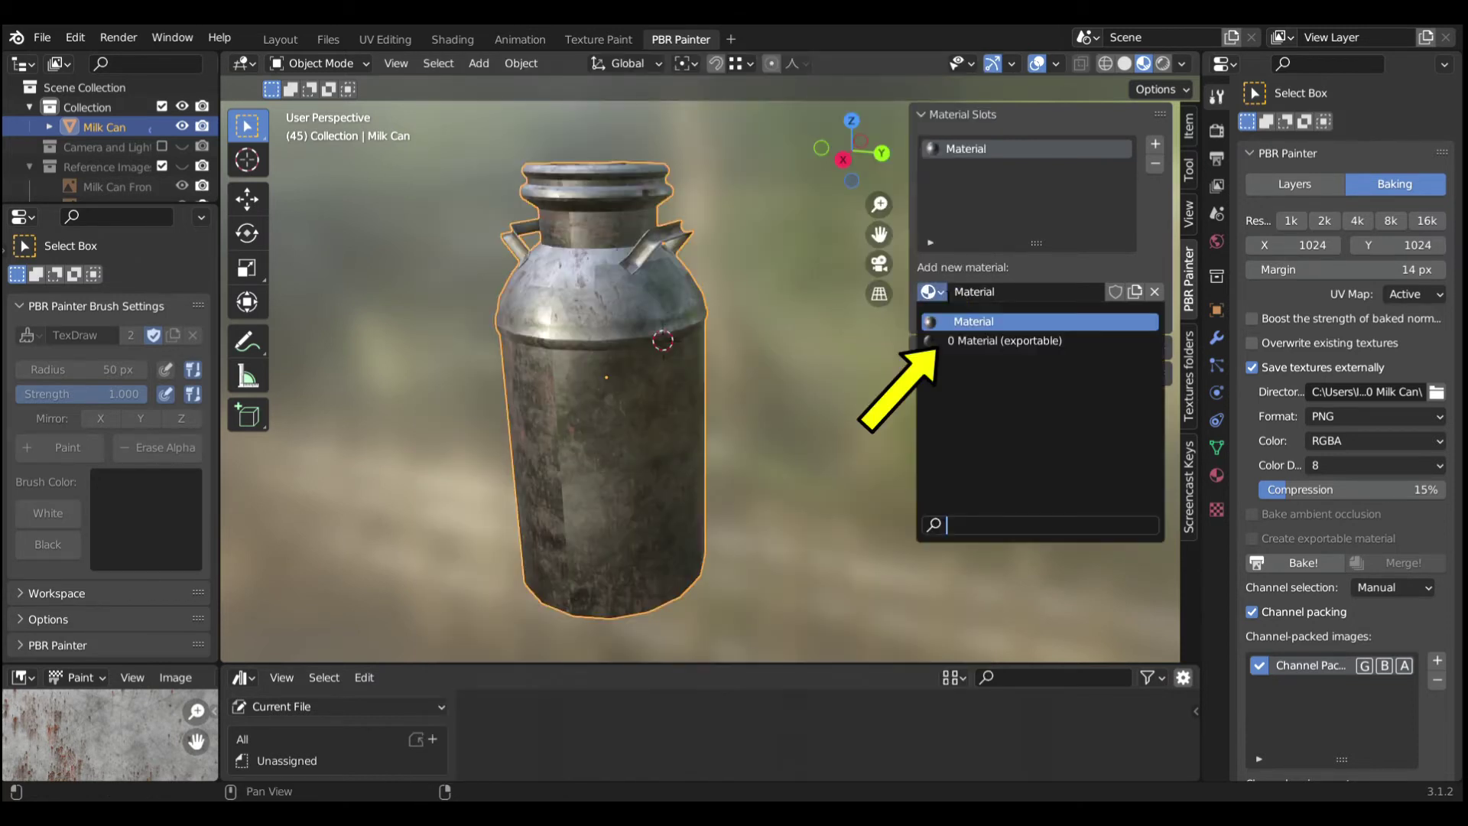
left_click(1077, 342)
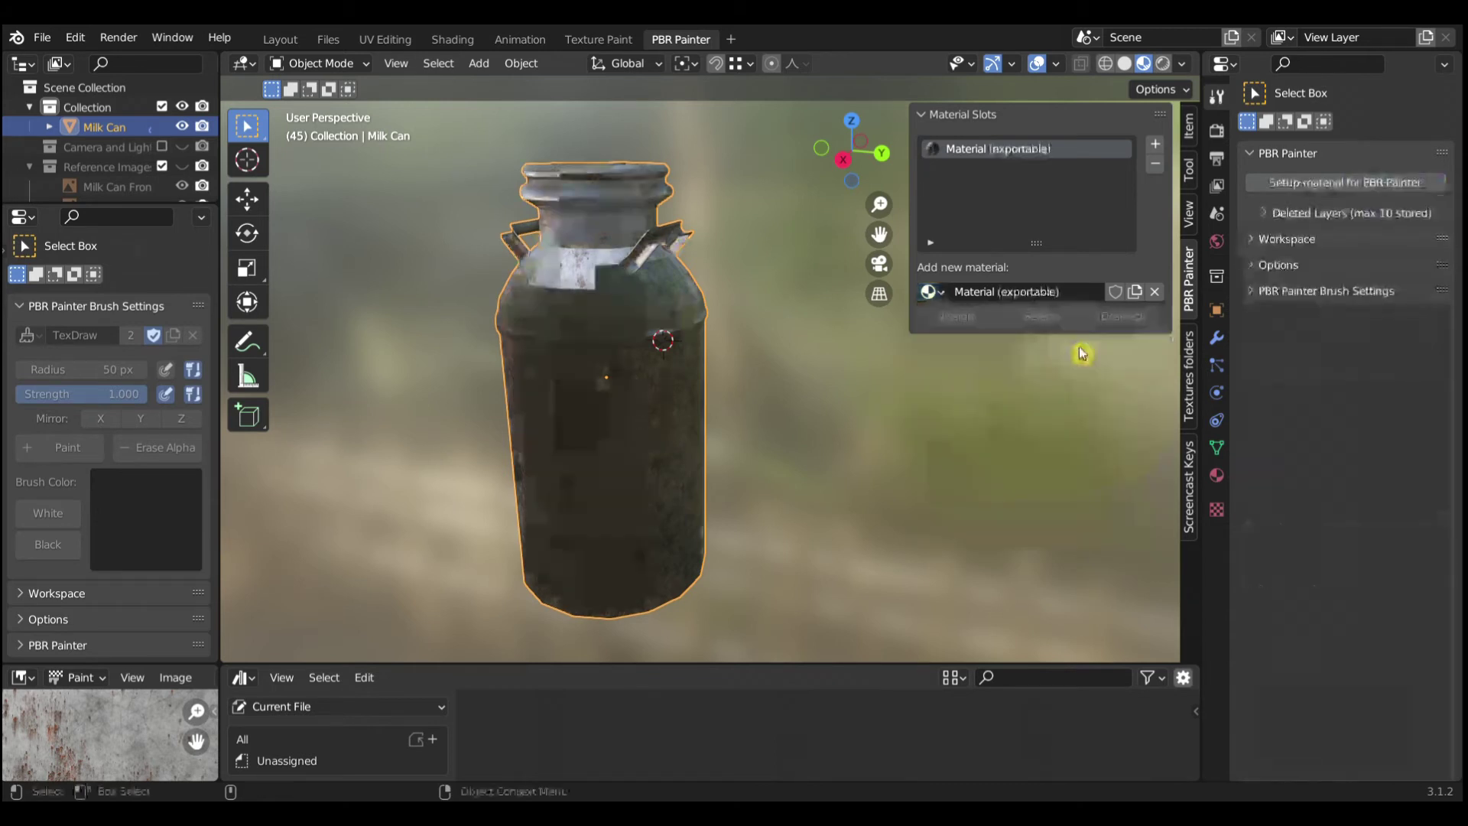
double_click(1058, 296)
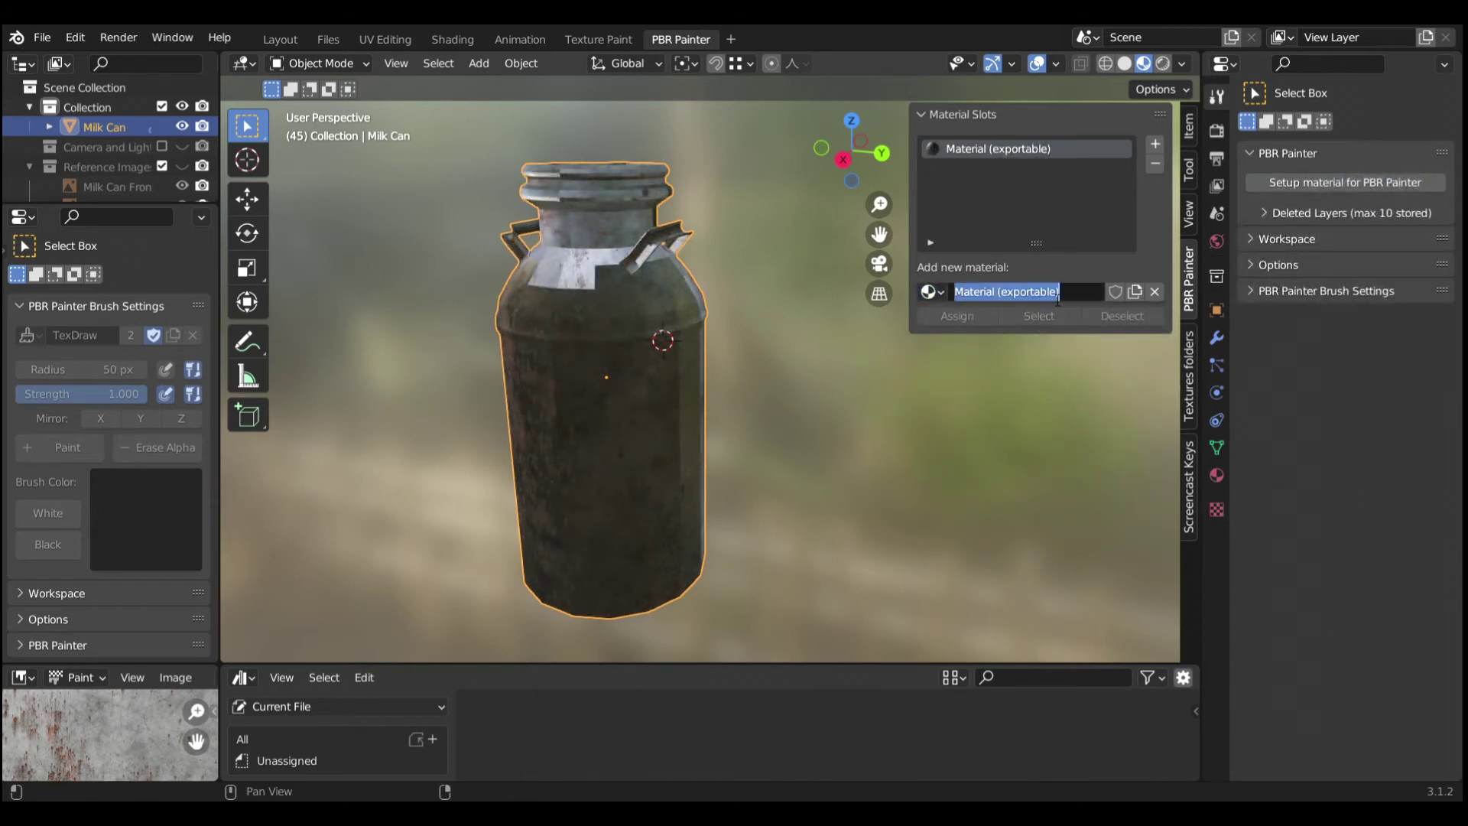
type("mater")
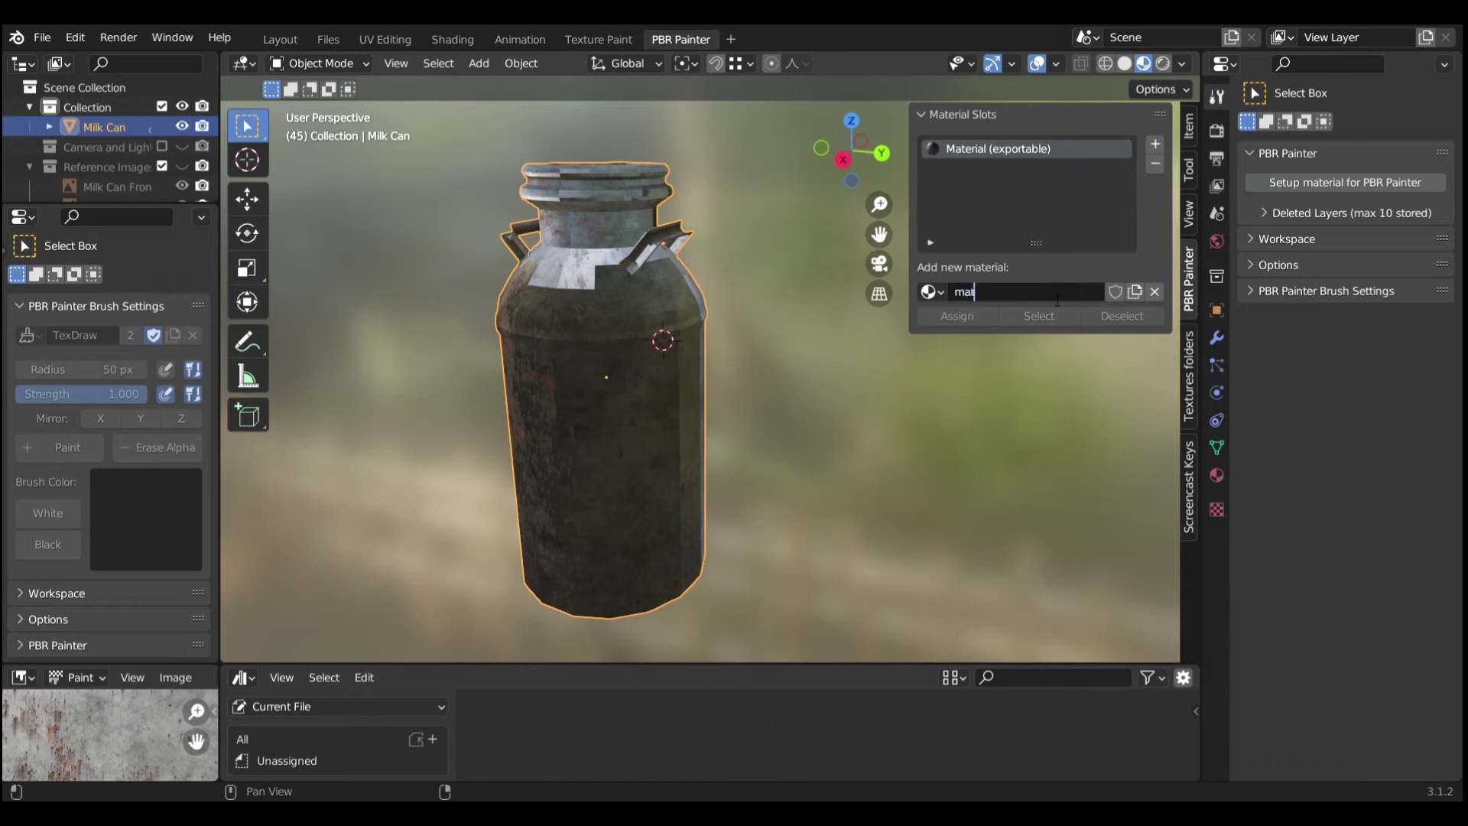
type("ial.m.pbrmetal")
left_click(1059, 303)
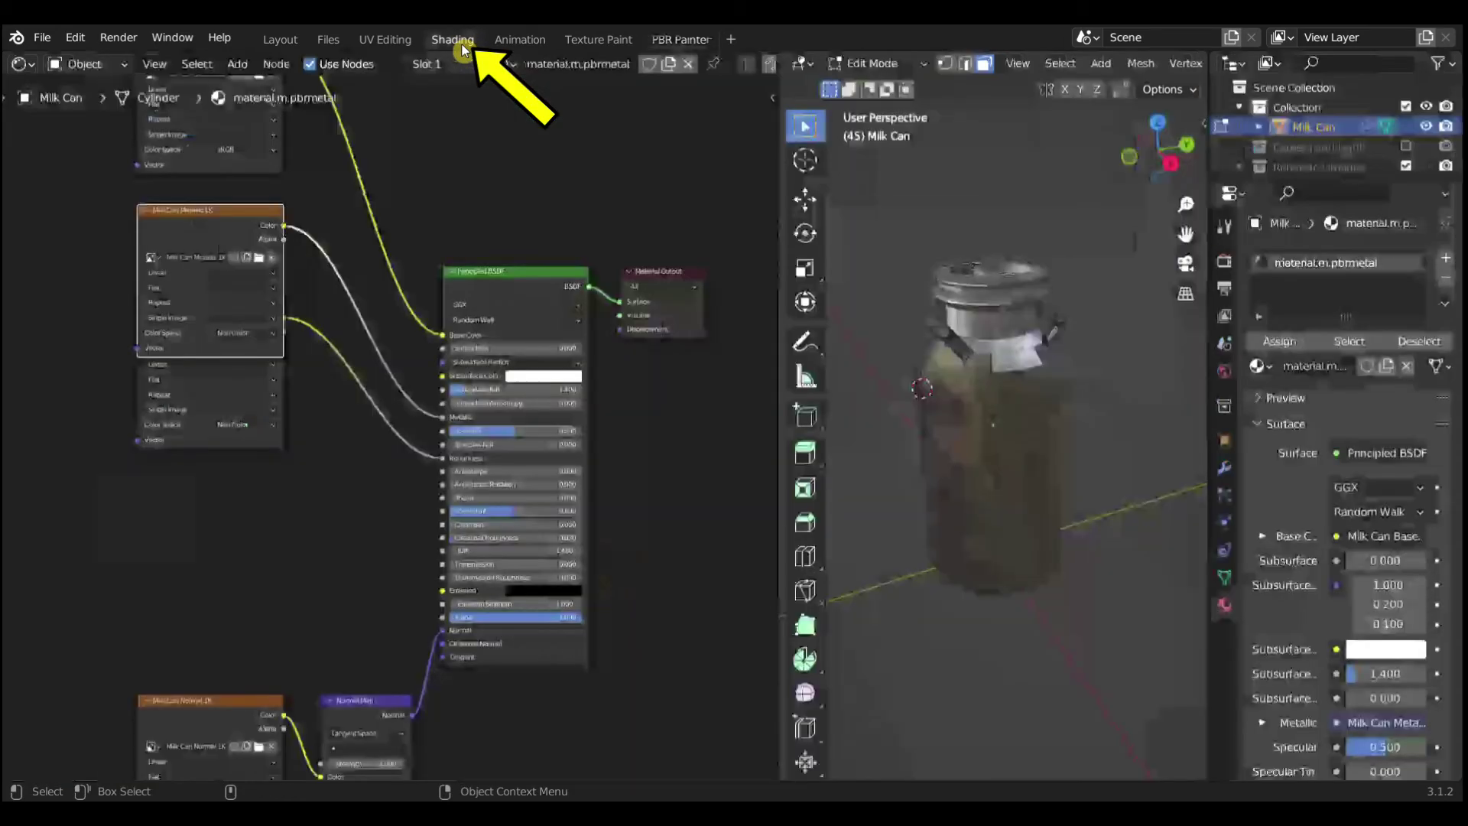
- In the Shading workspace, delete the Milk Can Metallic 1K texture node and fit all nodes in view
left_click(462, 45)
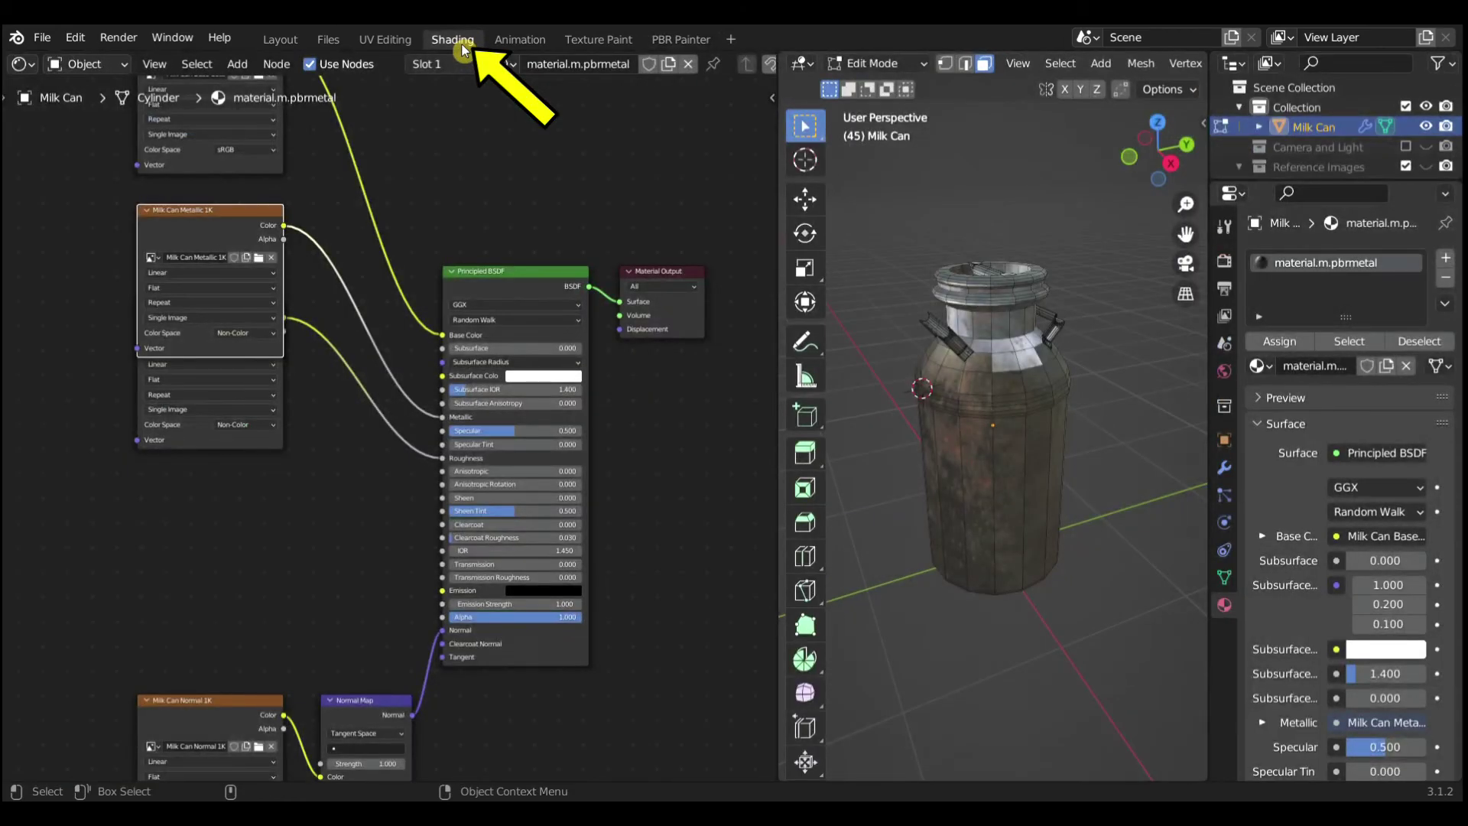
key("x")
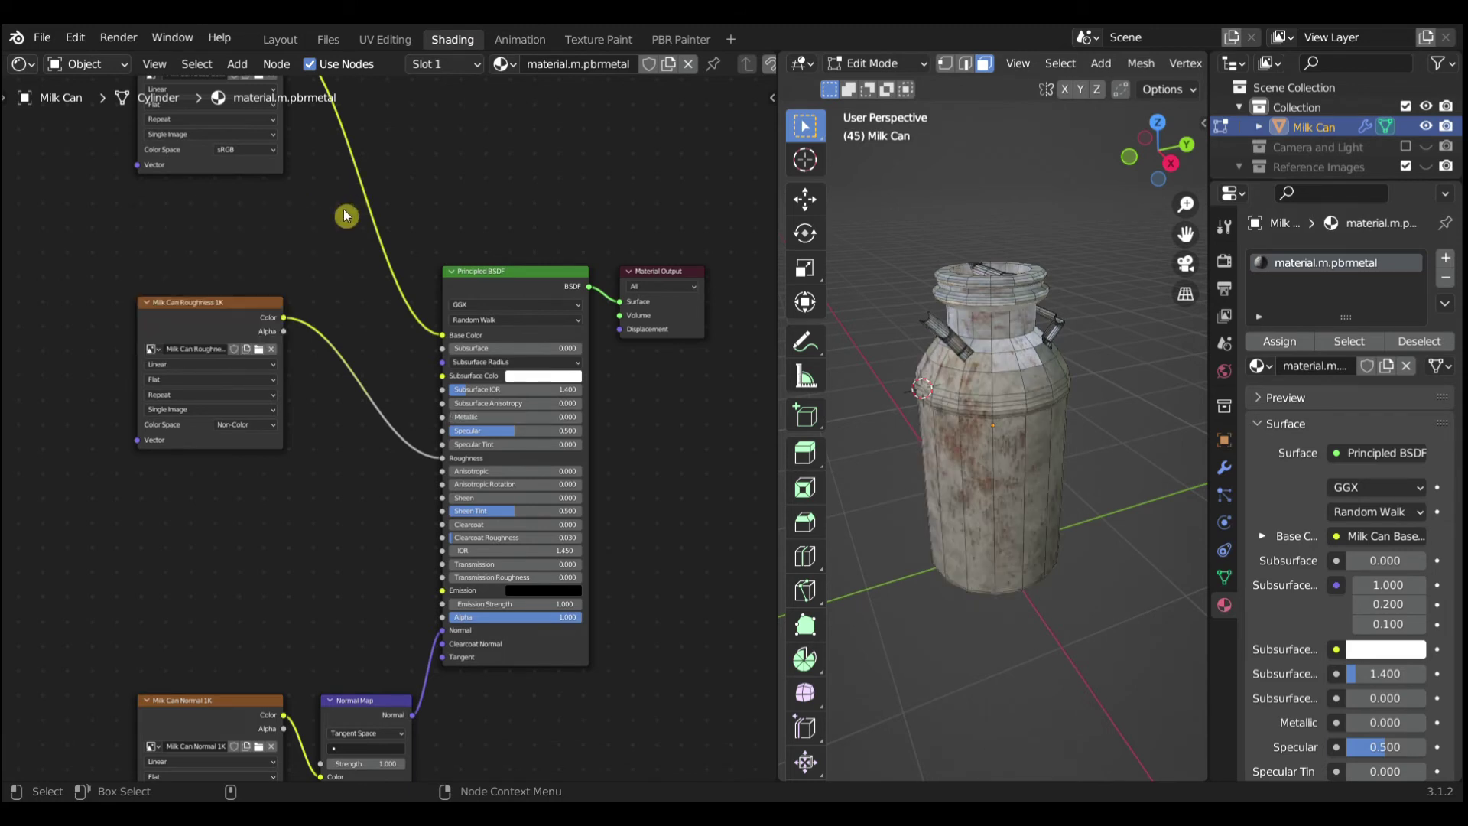
key("Home")
- Move the normal nodes below the roughness texture and the base color node down, forming a vertical column
left_click_drag(169, 591, 426, 770)
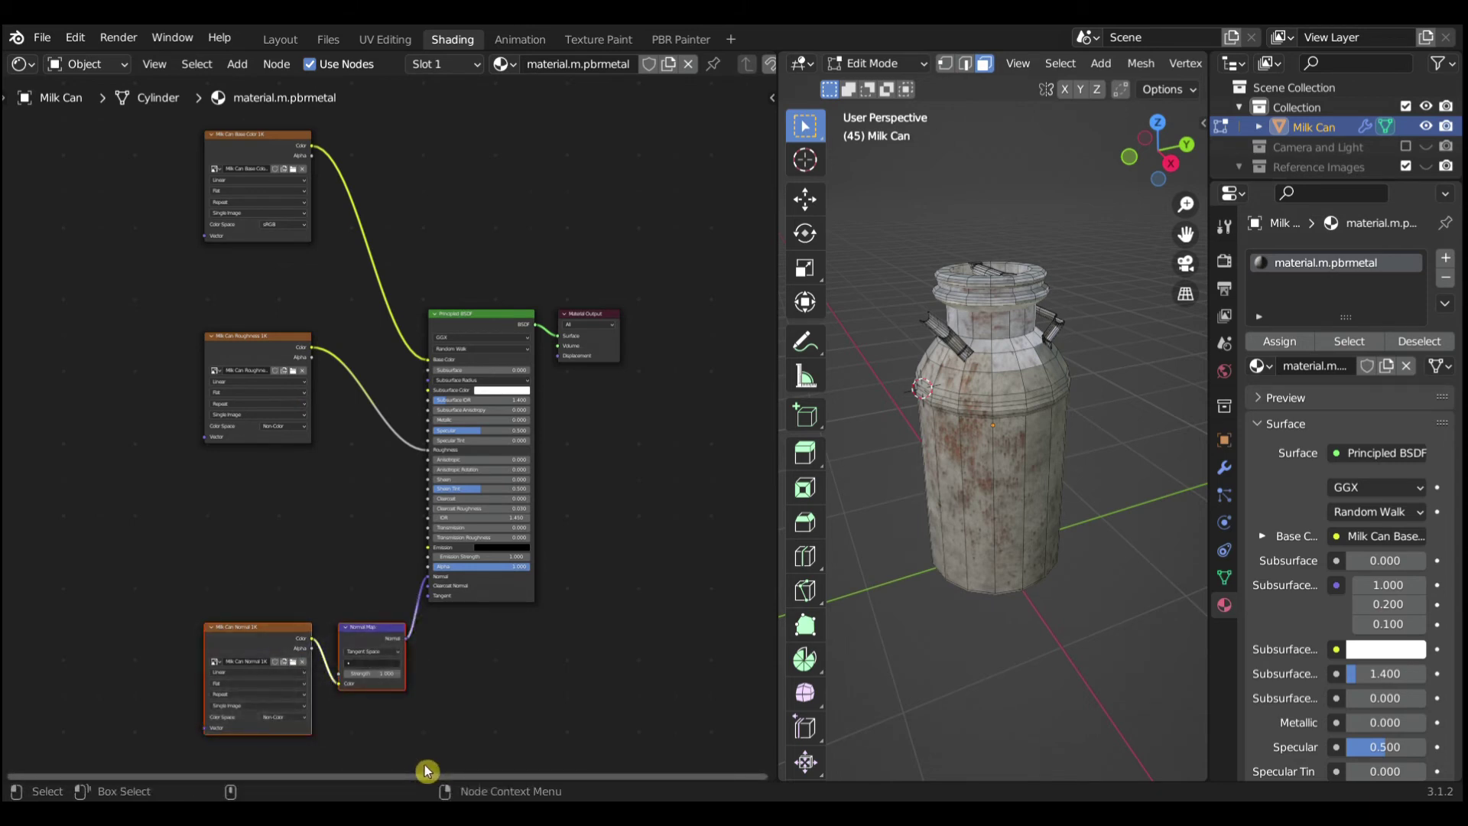
key("g")
key("y")
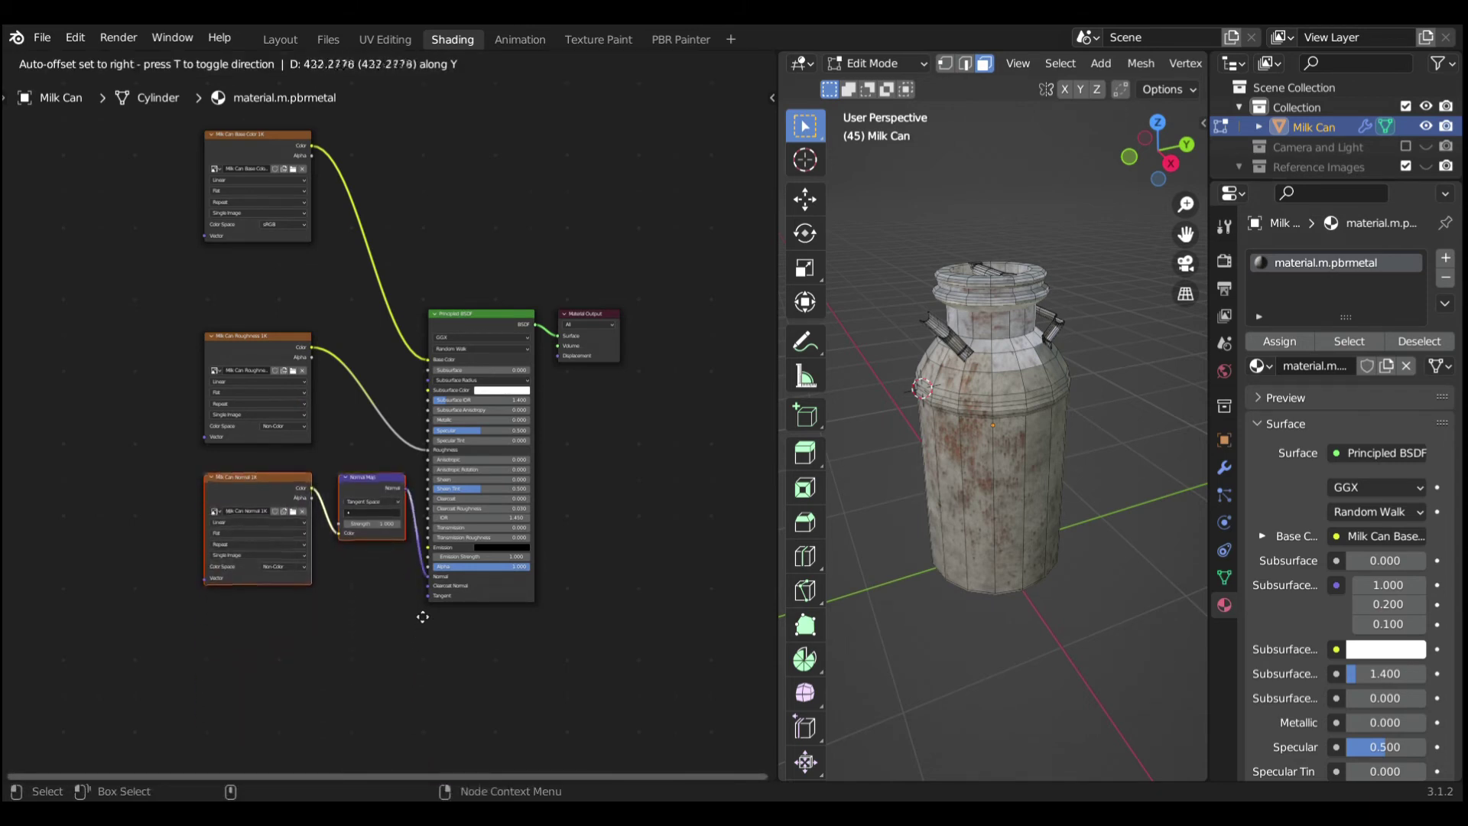
left_click(424, 614)
left_click(309, 239)
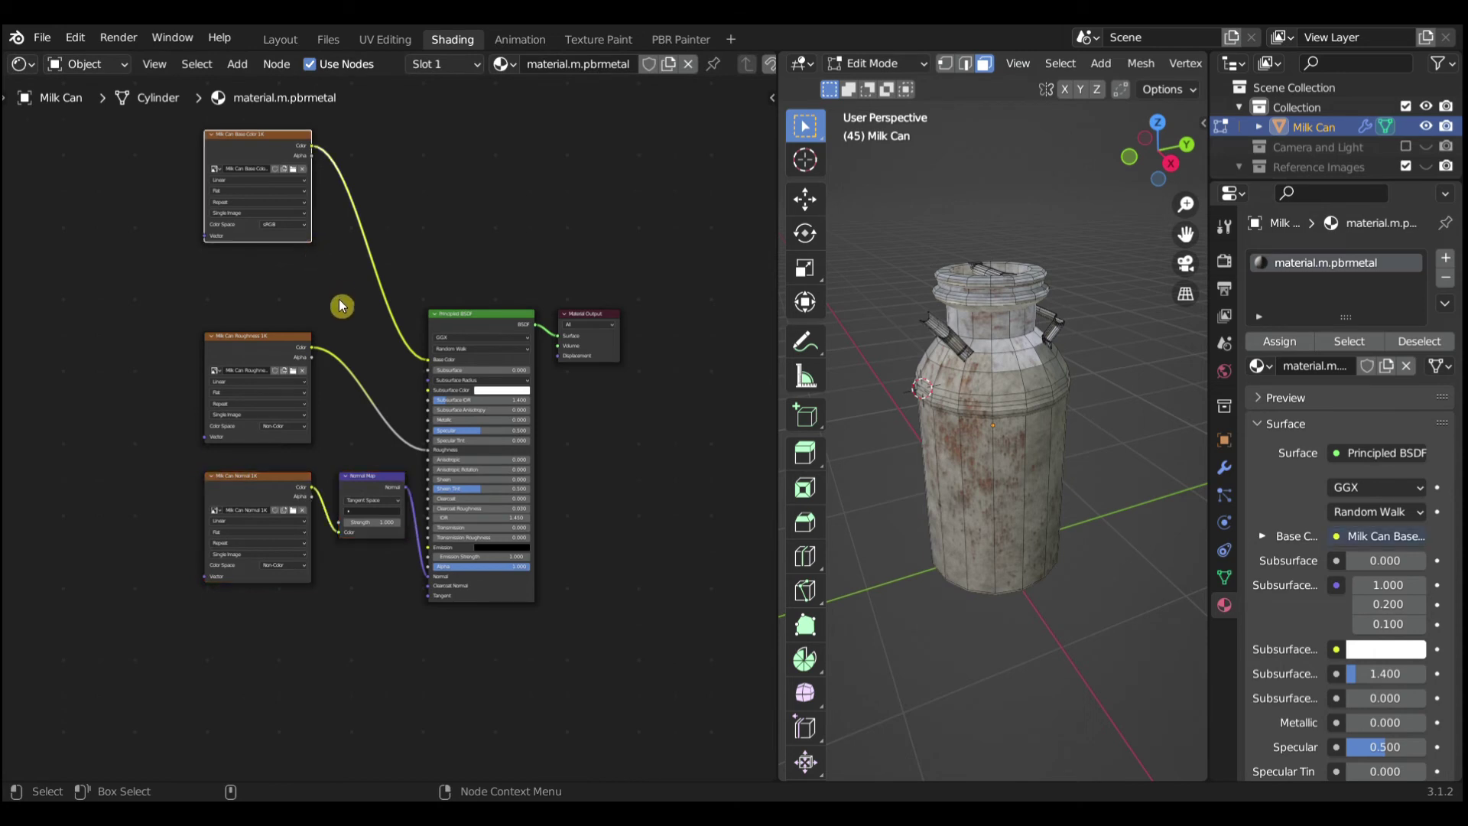
key("g")
key("y")
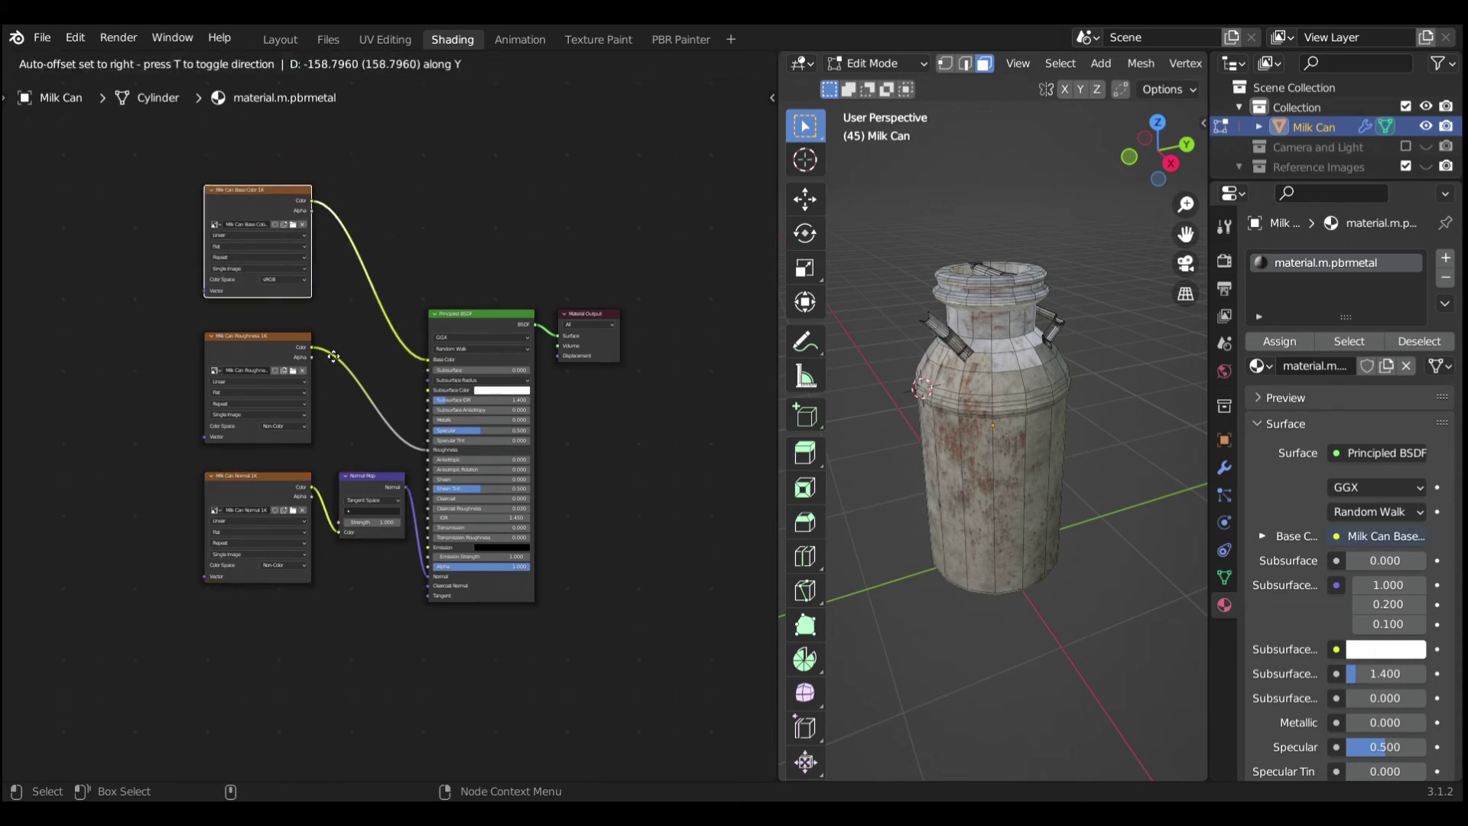
left_click(383, 370)
scroll(383, 371, "up", 3)
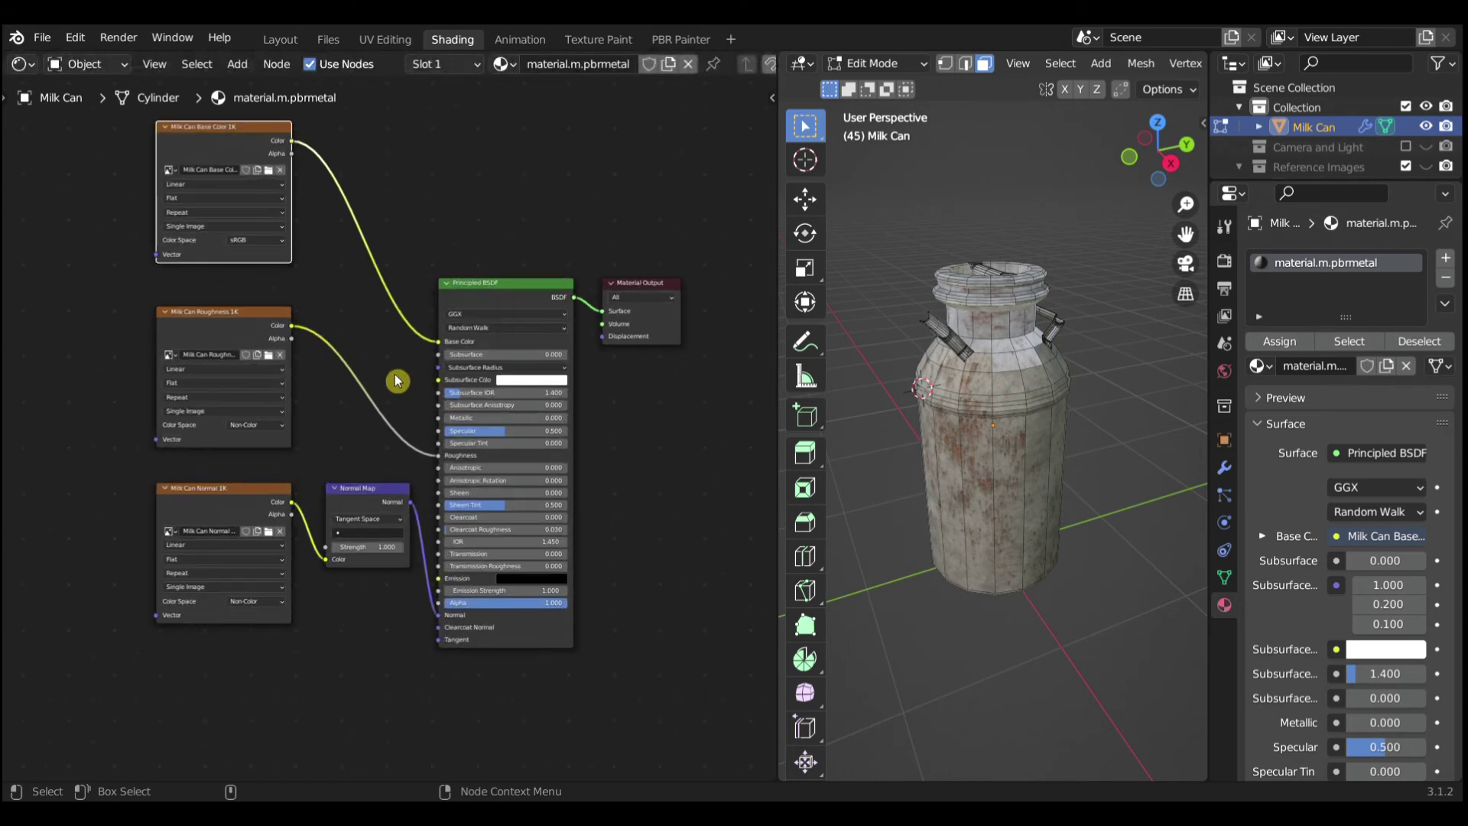
middle_click_drag(396, 379, 385, 445)
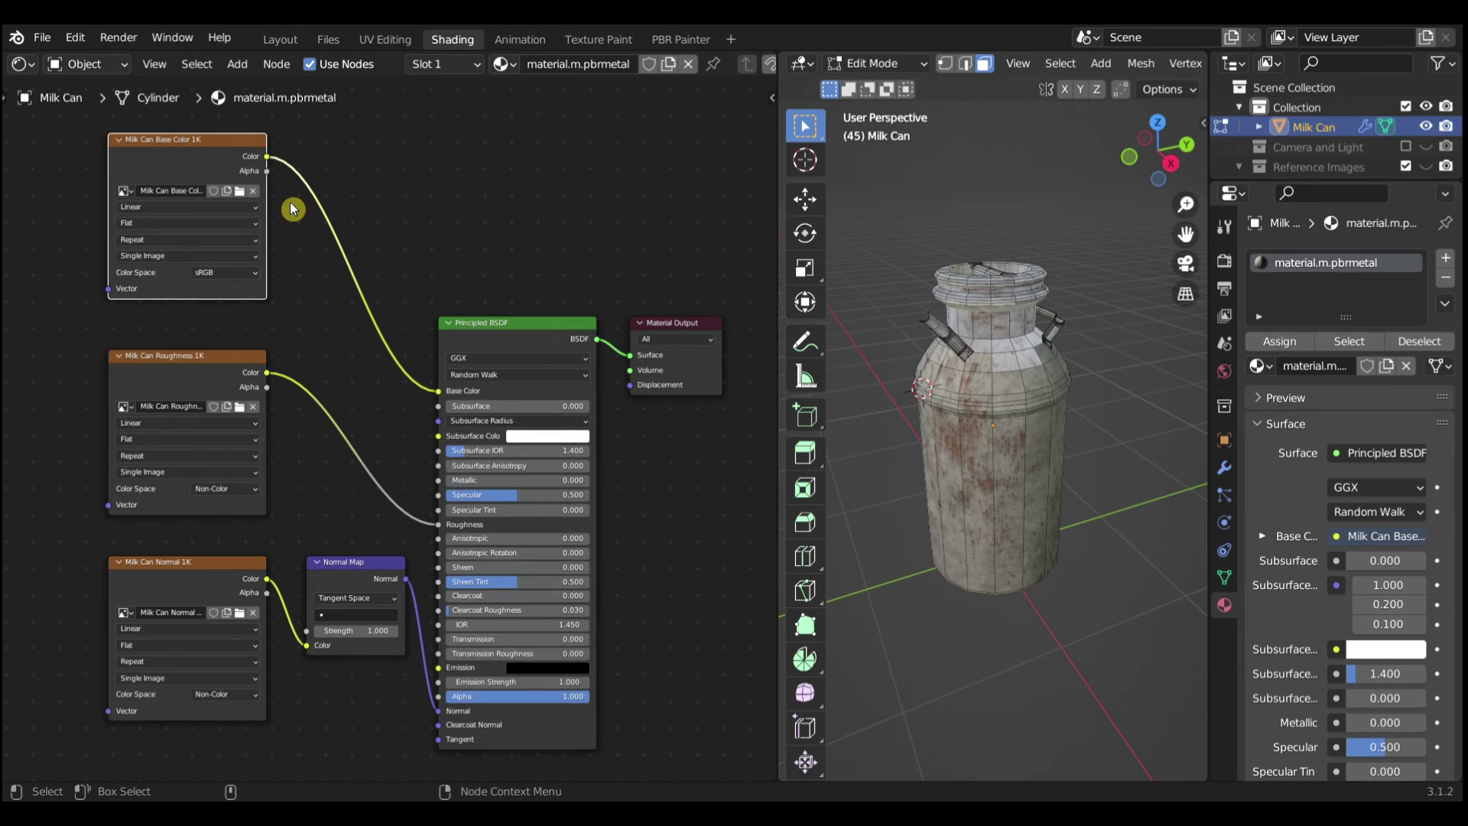
- Load milkcan_albedo.png into the base color node and set the parameters and normal textures to Non-Color
left_click(254, 192)
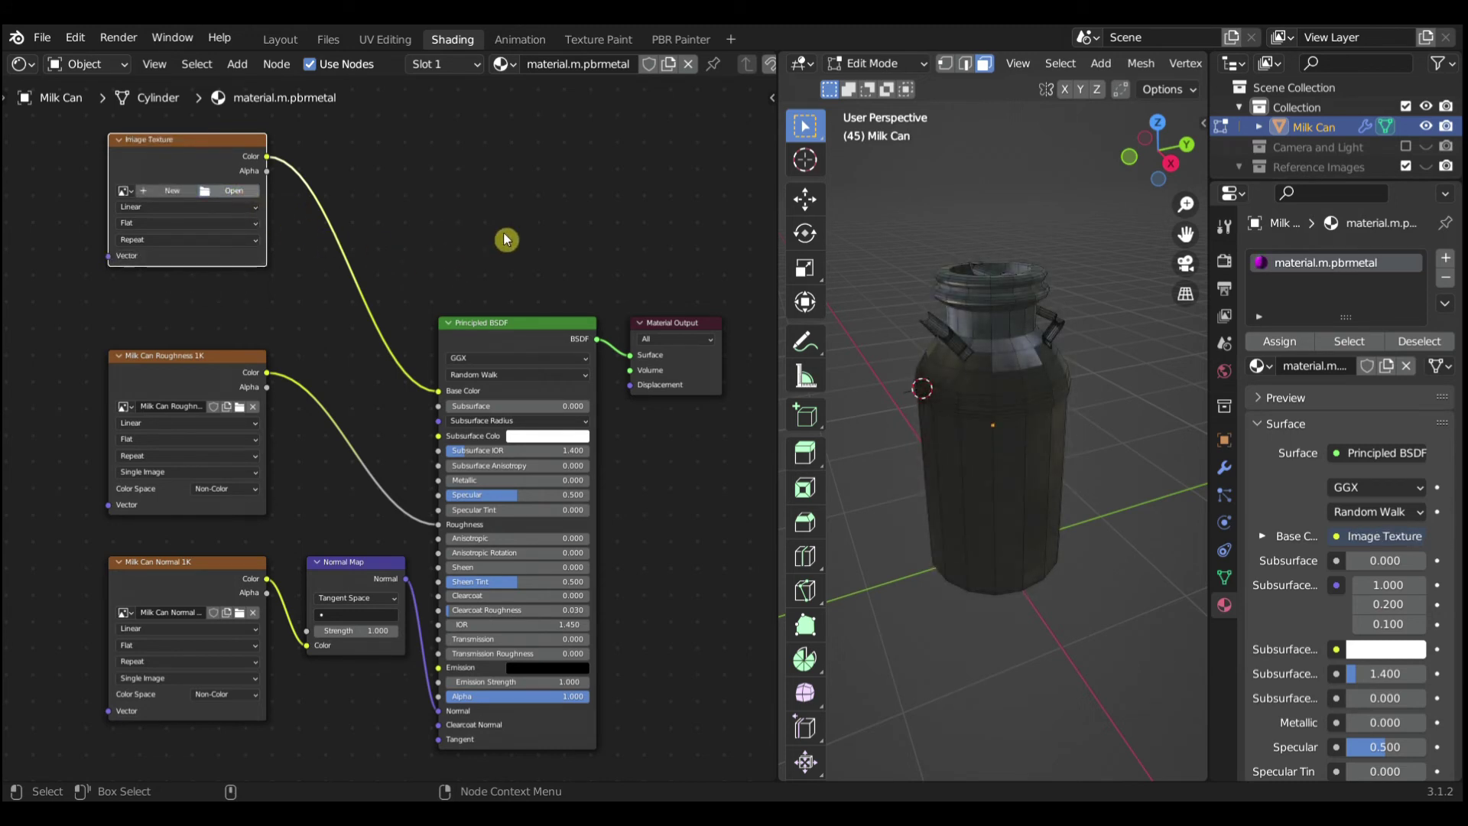
key("ctrl+z")
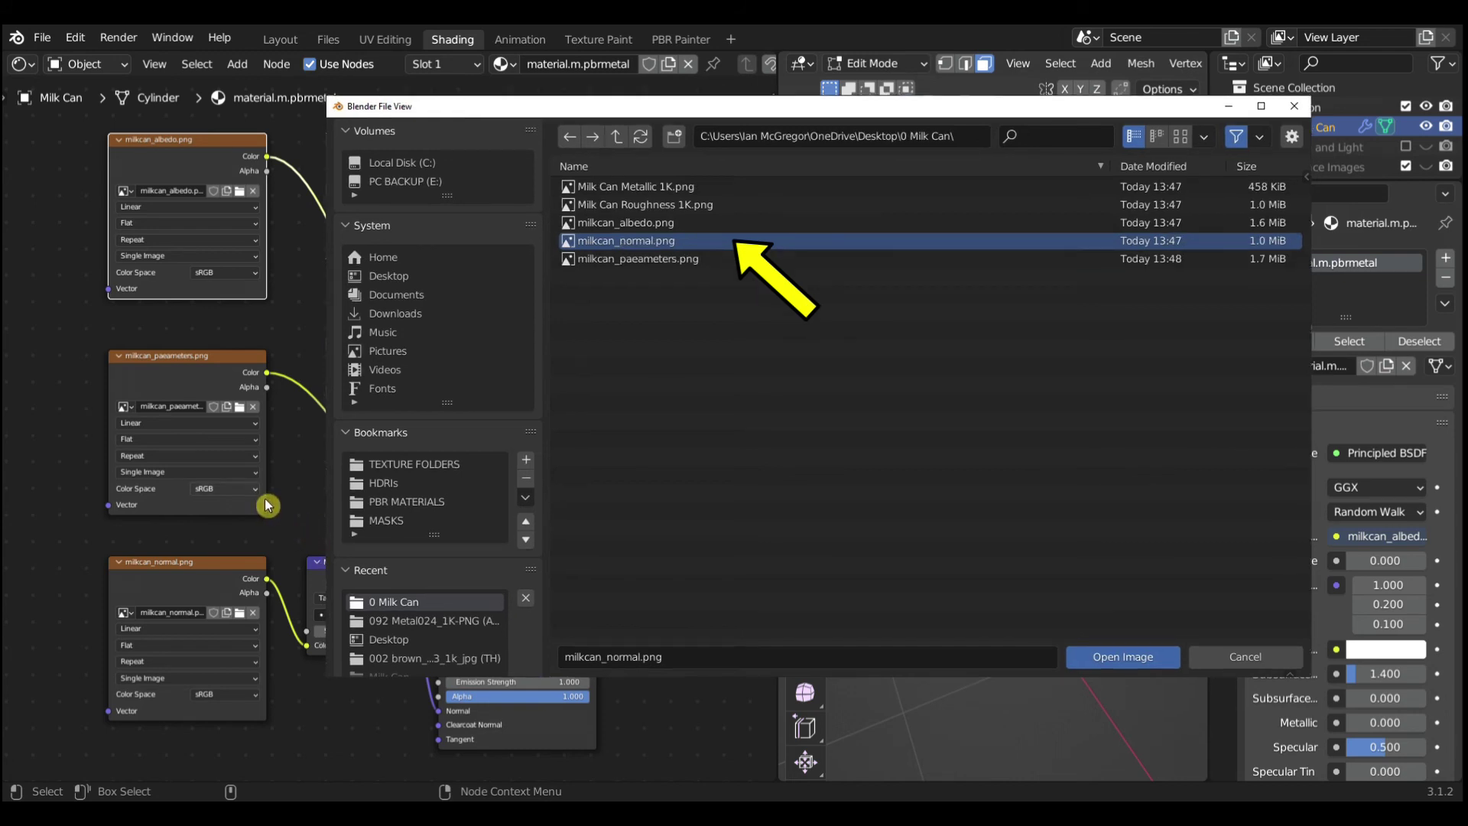
left_click(260, 493)
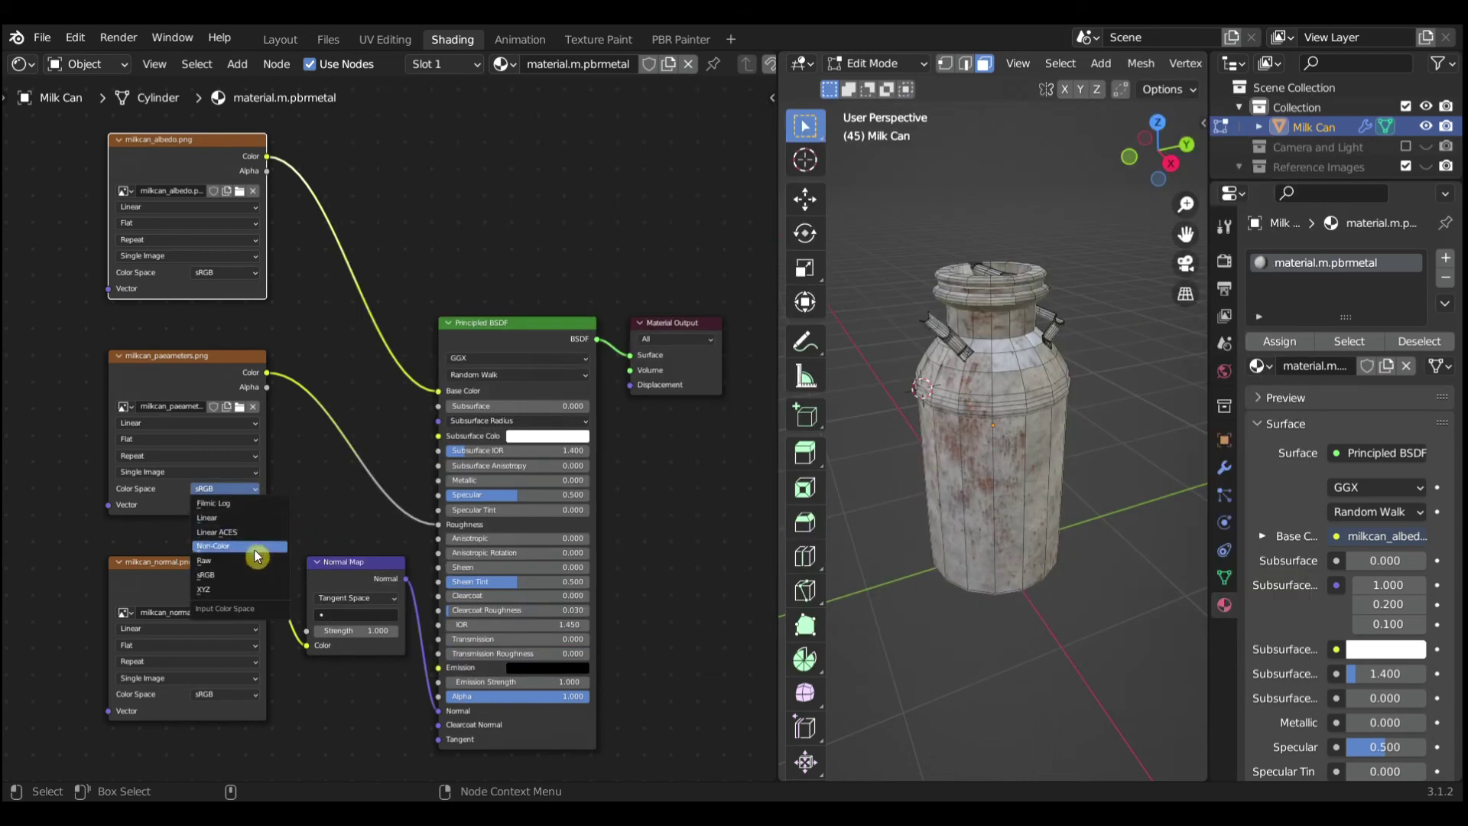
left_click(255, 548)
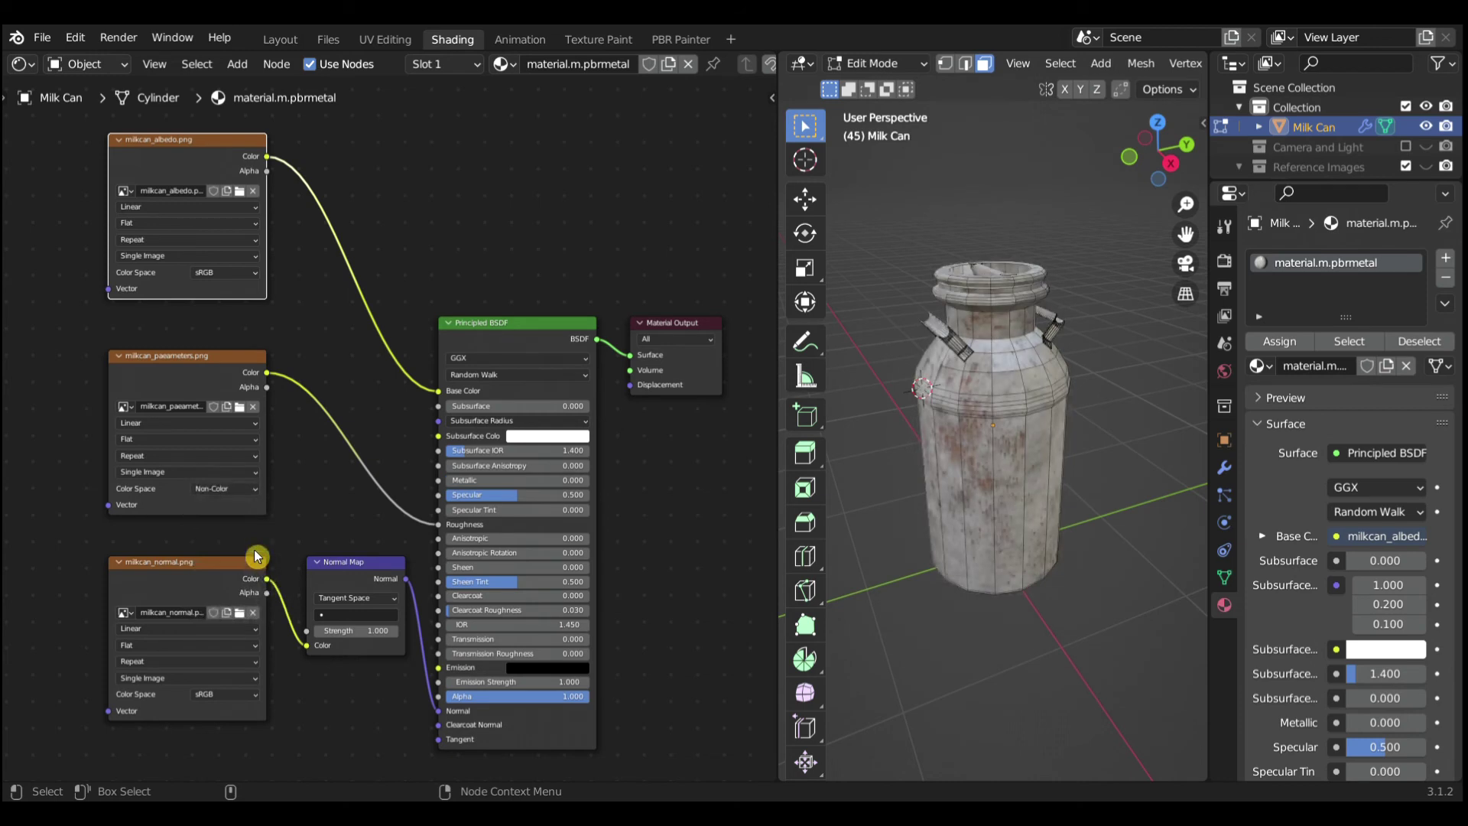
left_click(258, 694)
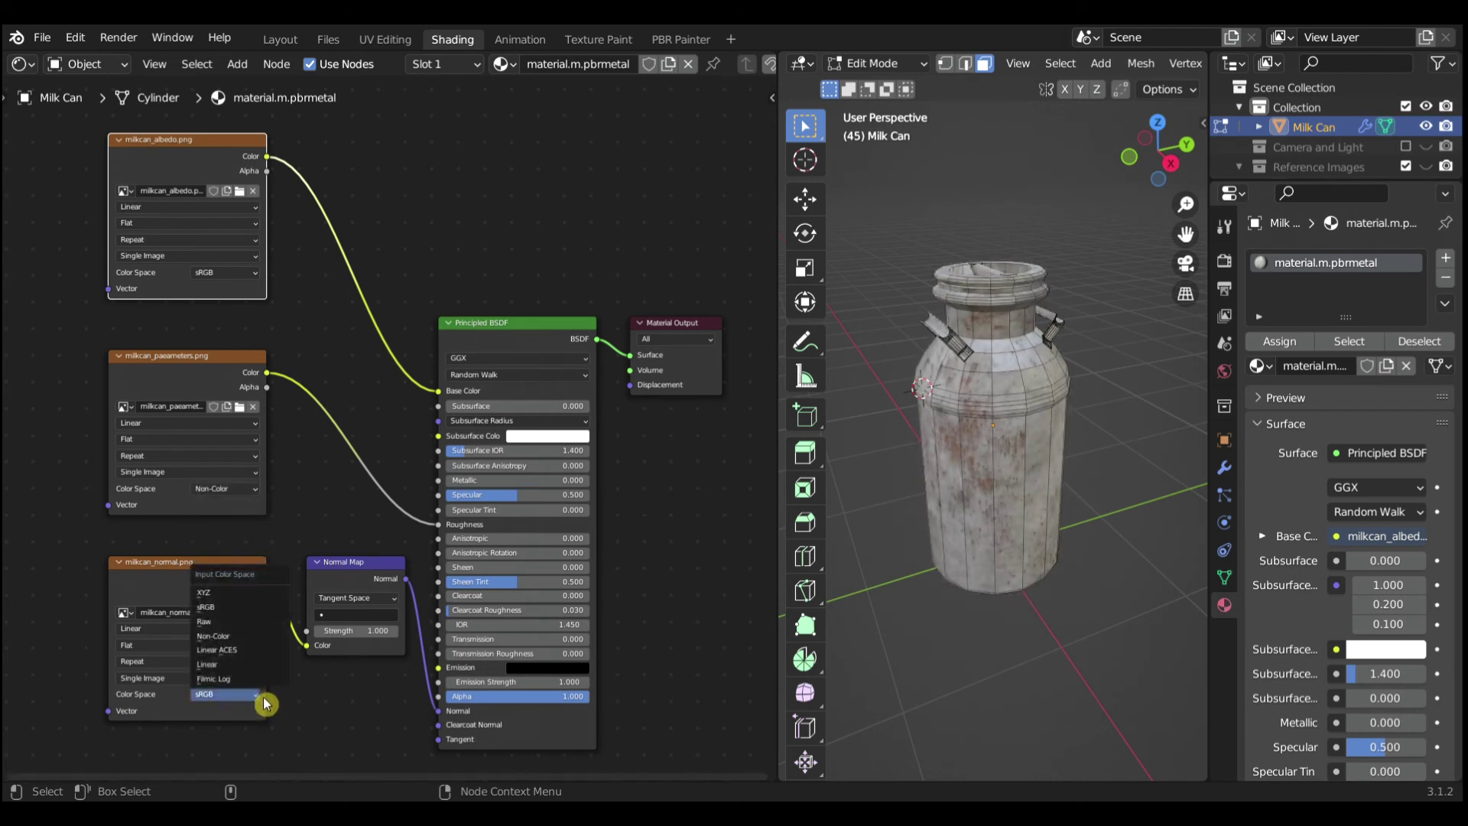
left_click(253, 638)
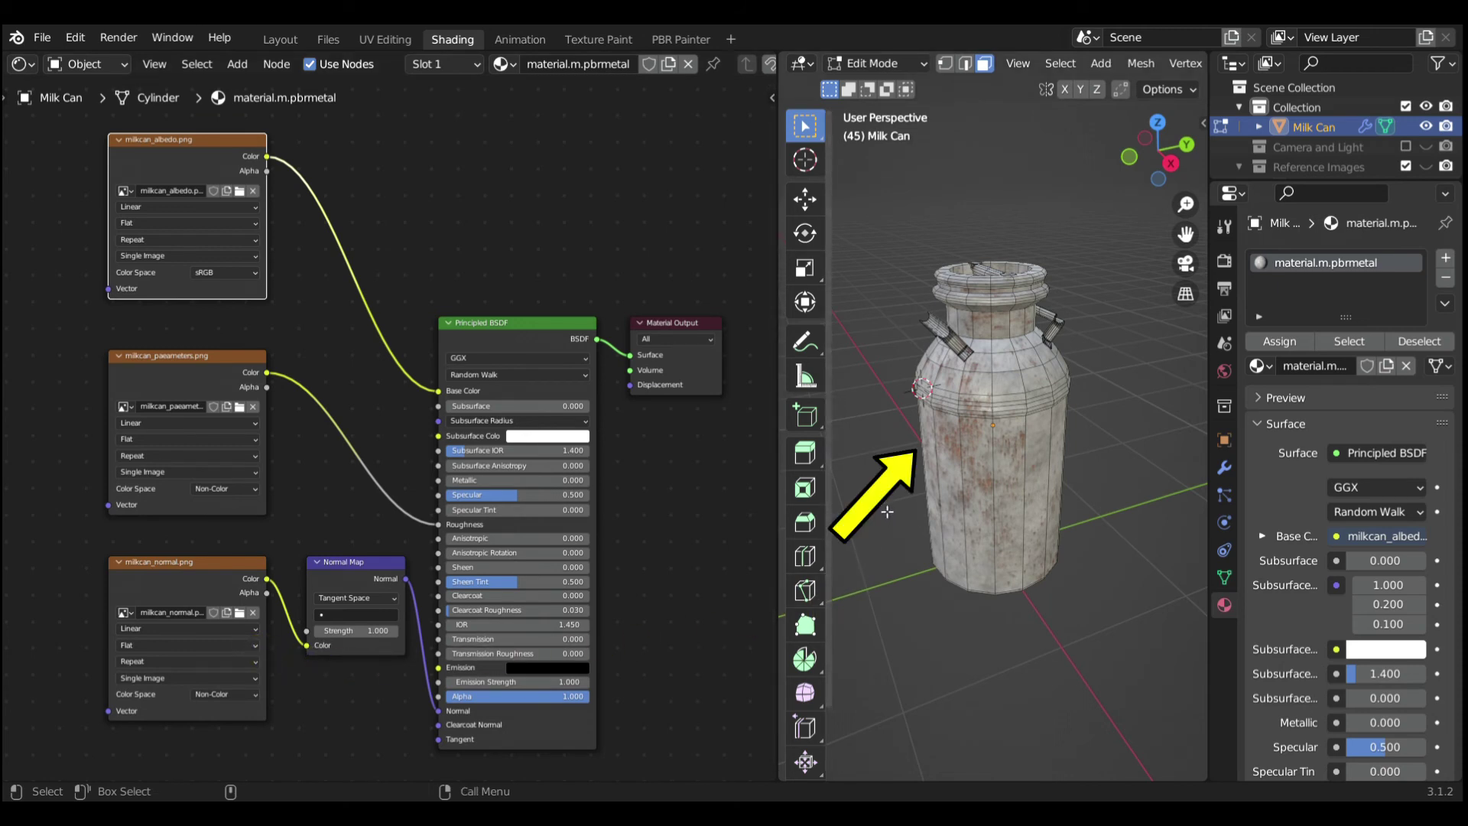
key("Tab")
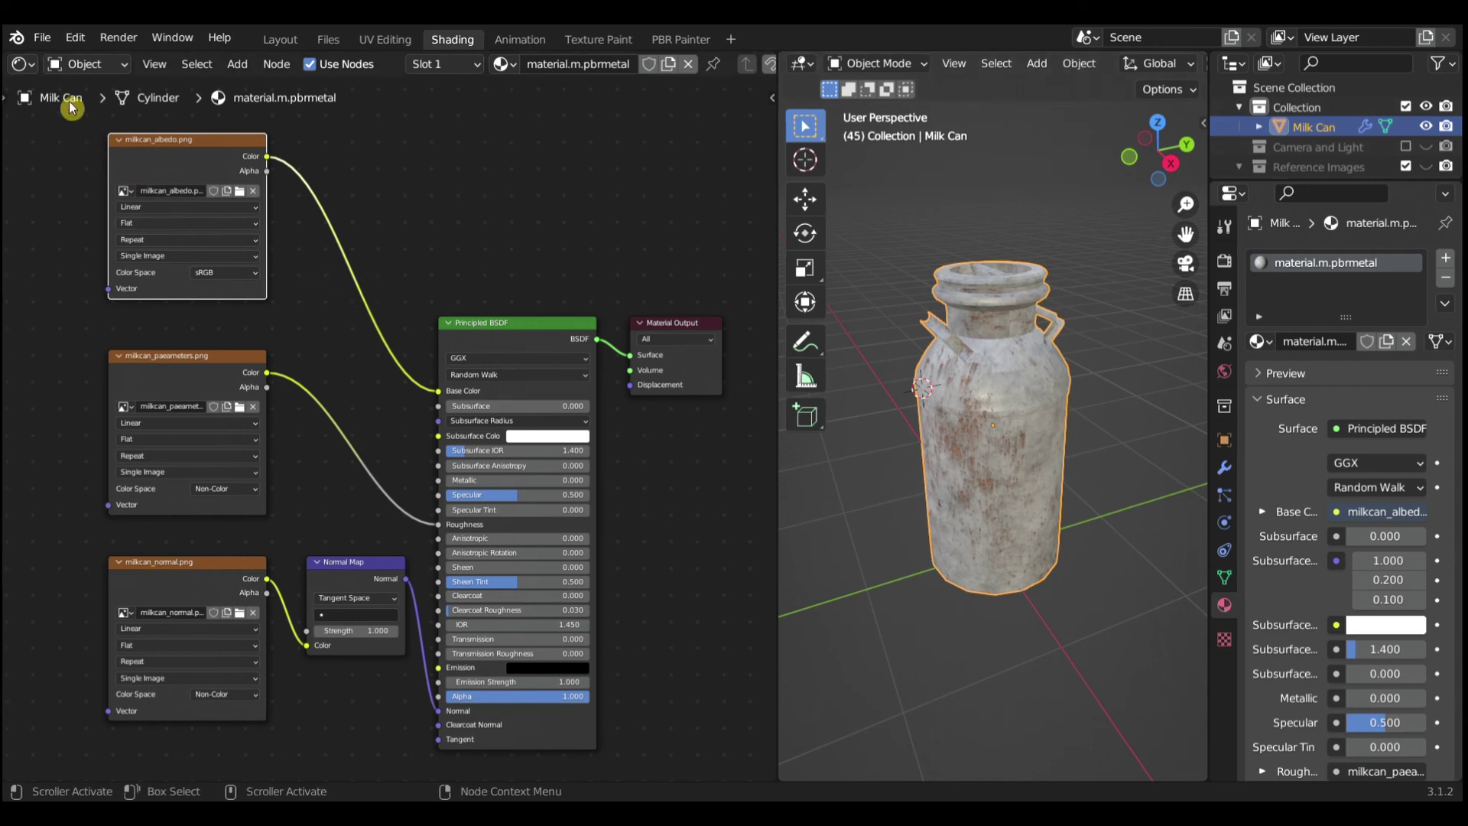
- Start an FBX (.fbx) export from the File > Export menu
left_click(42, 38)
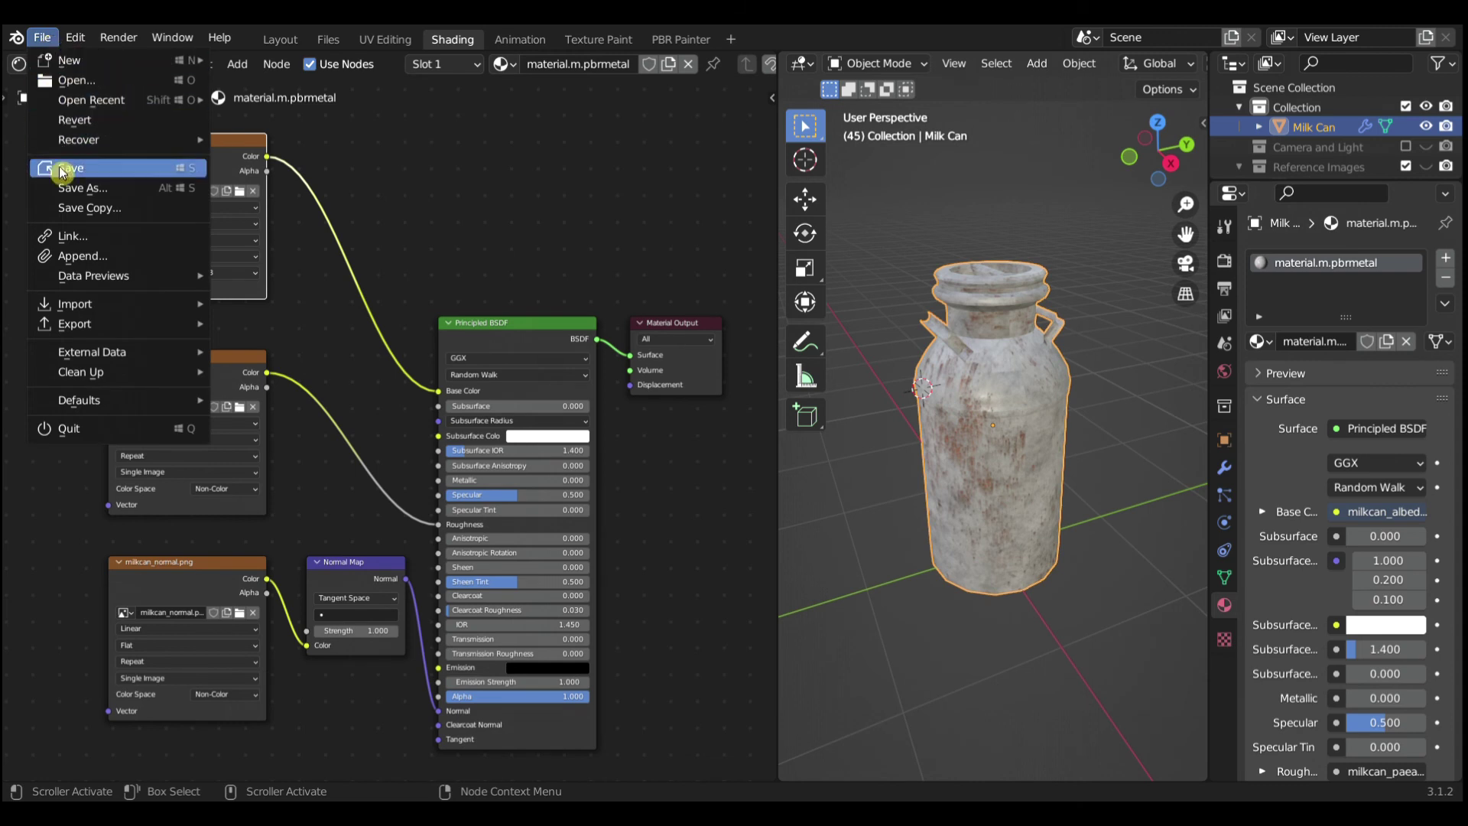
mouse_move(75, 329)
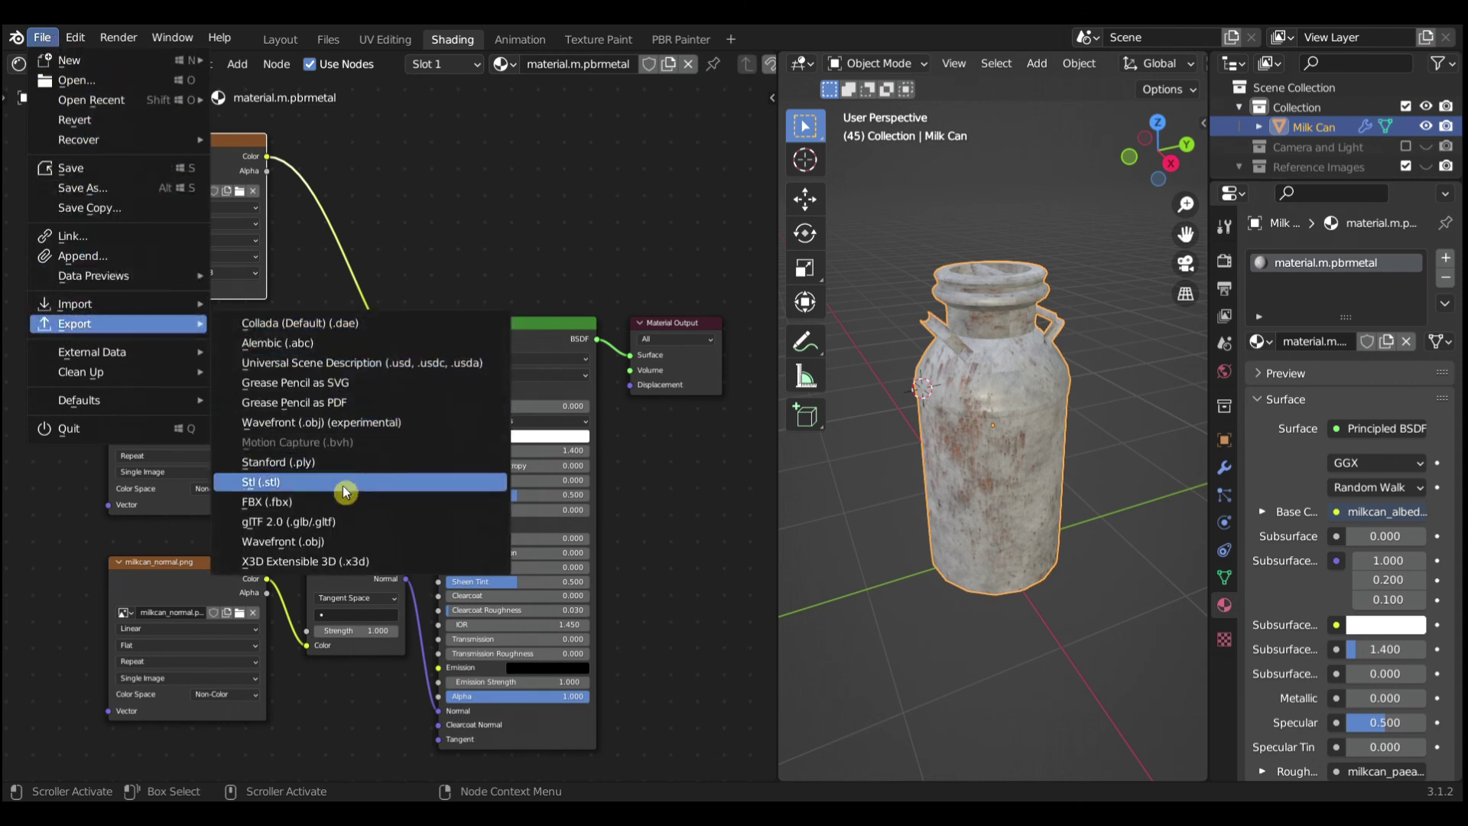
left_click(320, 511)
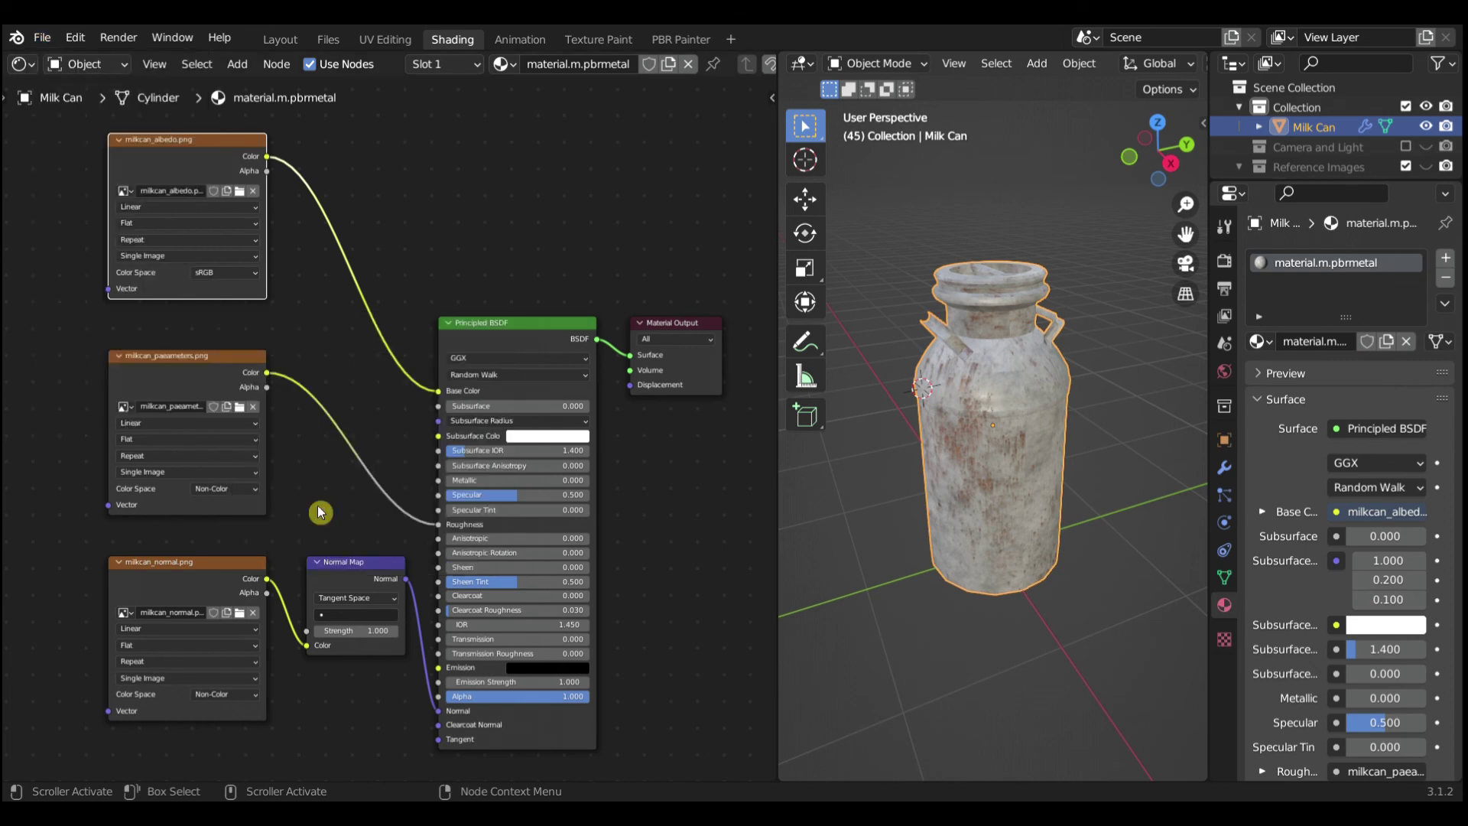